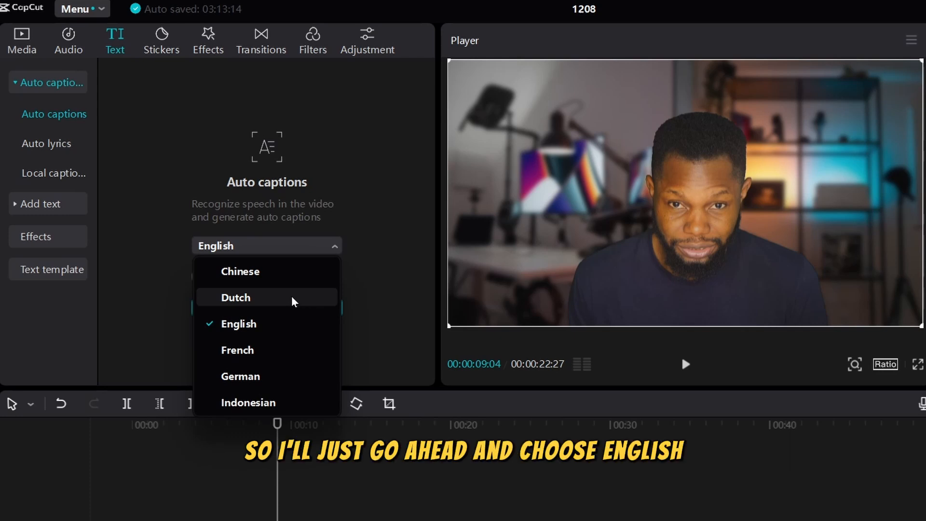
Generate auto captions for the video with English as the spoken language.
click(268, 325)
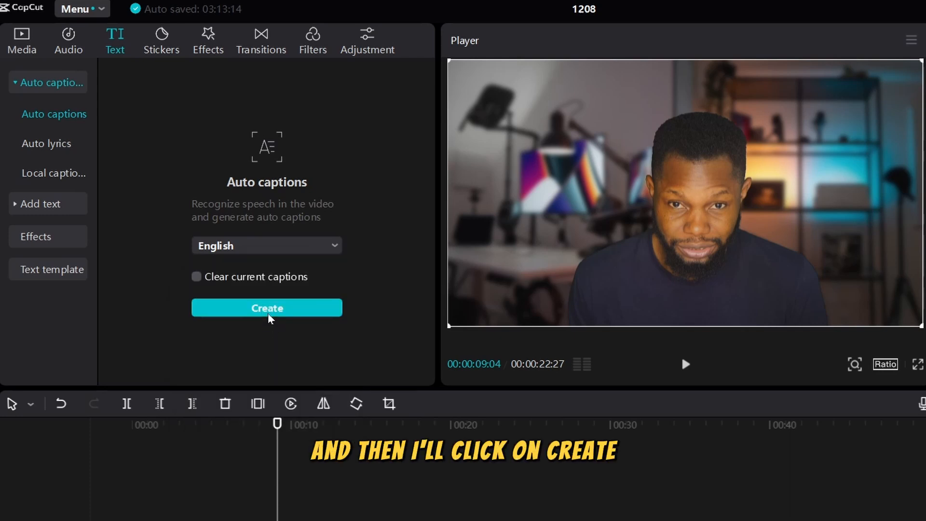
click(267, 308)
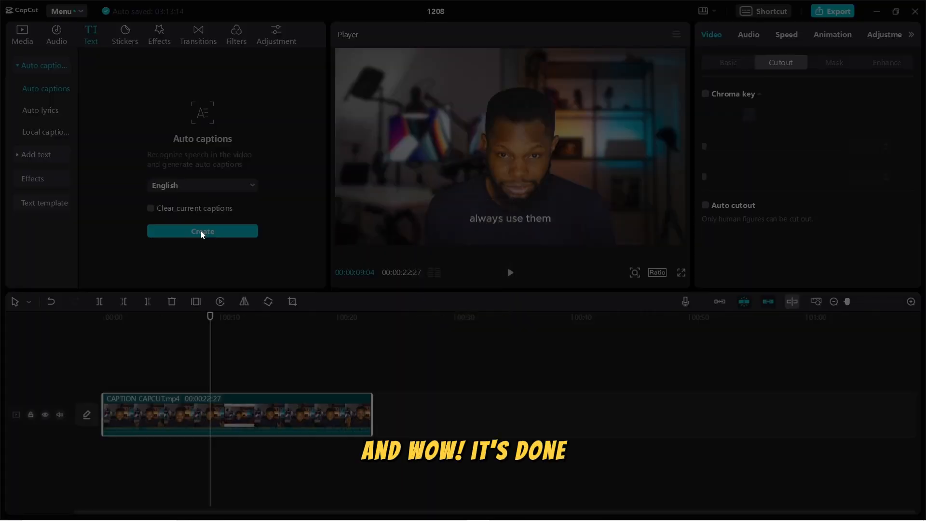
Play the video from the beginning to check the captions, and correct "captures" to "captions" in the "but how hard is it to create" caption.
click(105, 327)
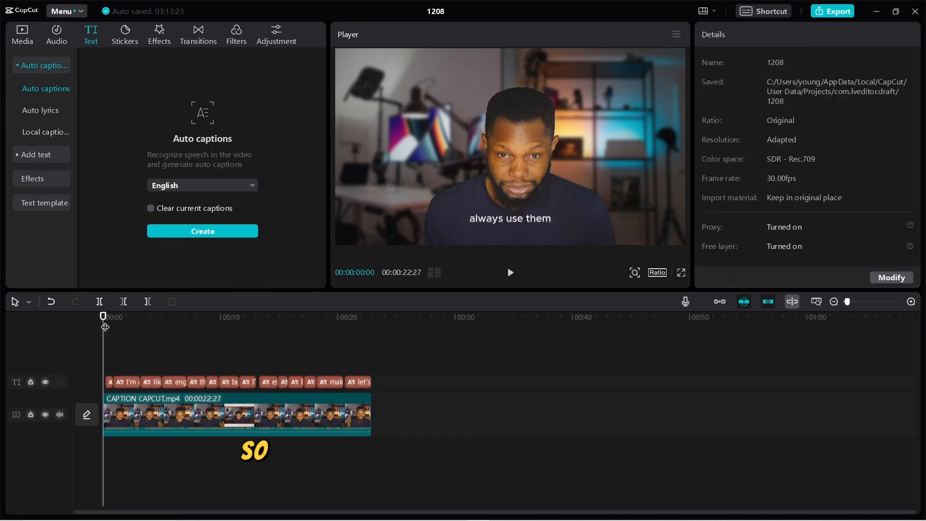
key(space)
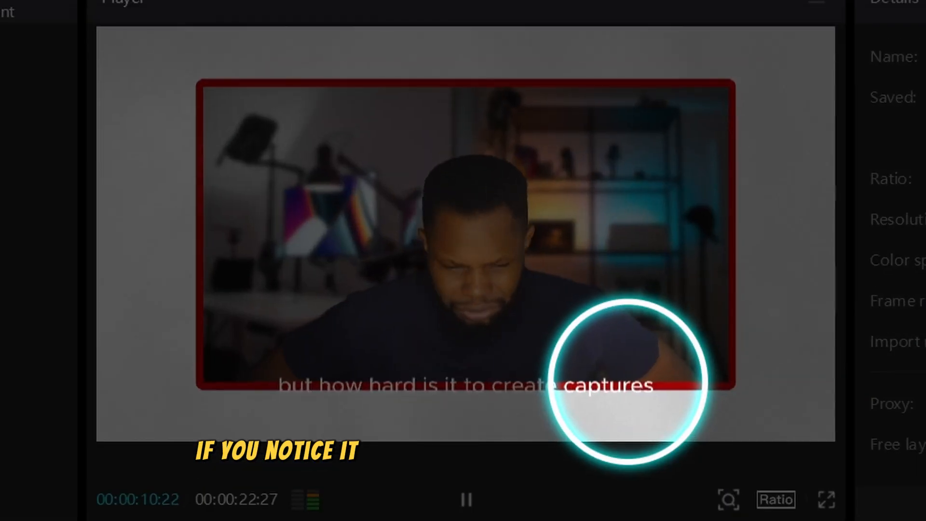
key(space)
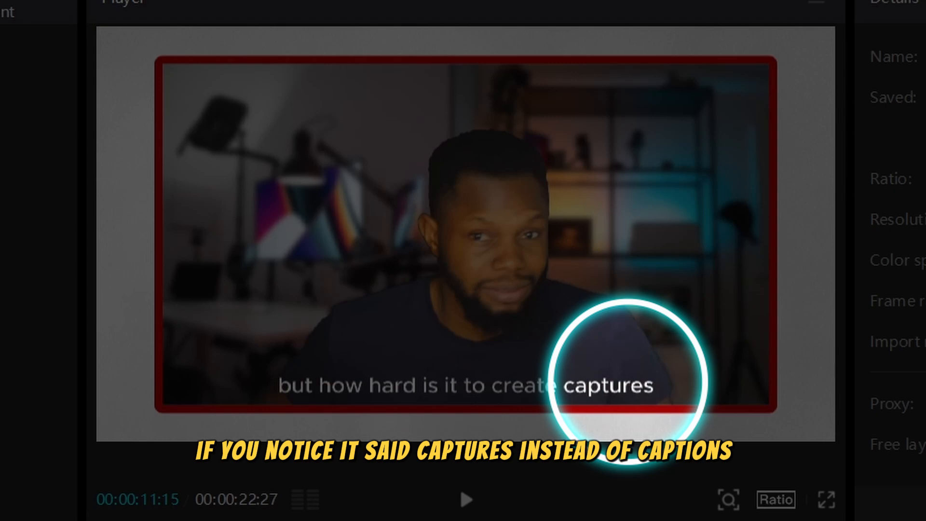
click(466, 385)
double_click(808, 111)
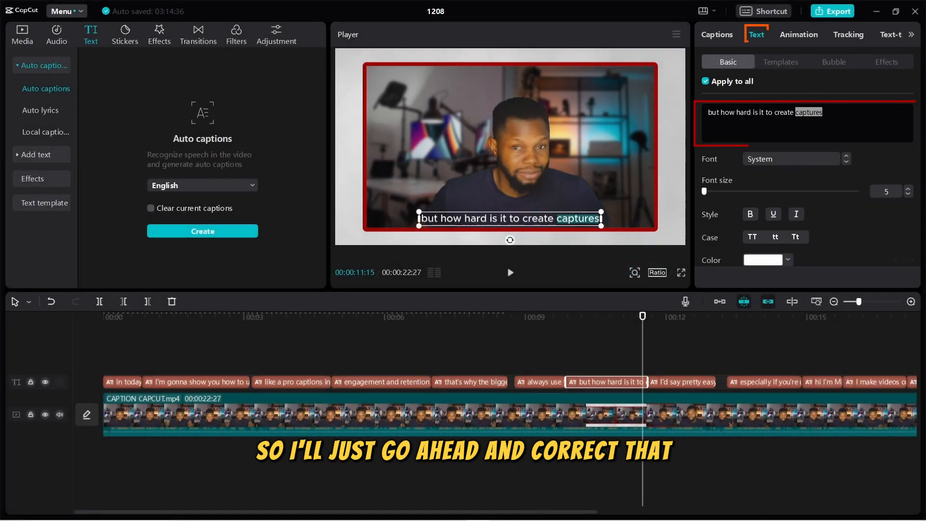
text(c)
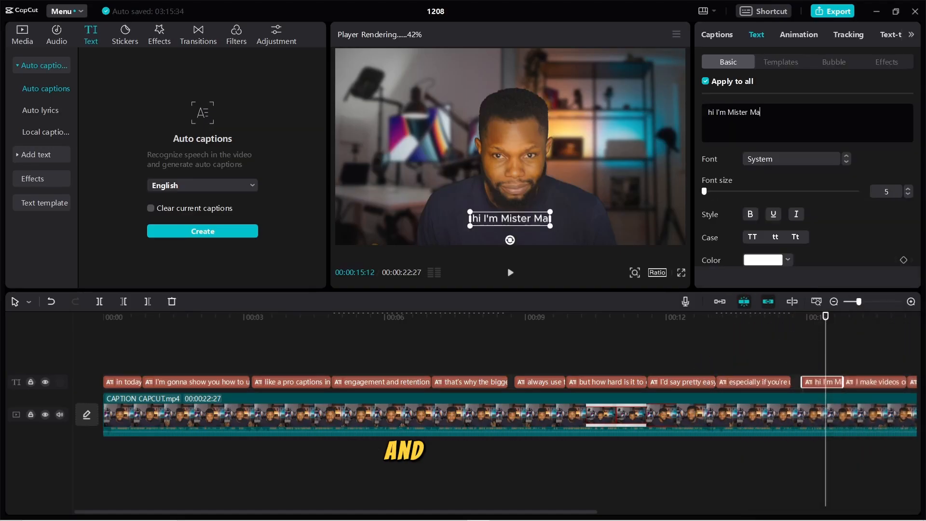
Correct the speaker's name in the "hi I'm" self-introduction caption.
text(tt)
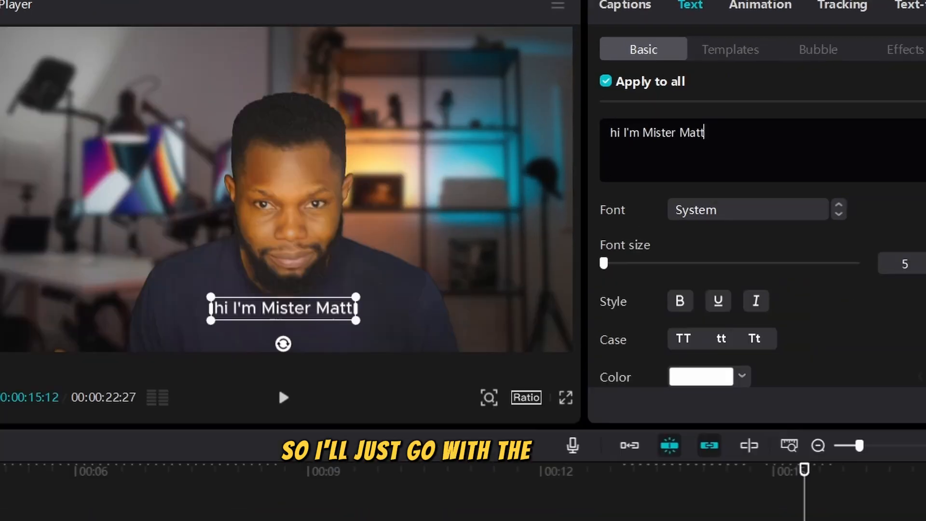
key(shift+Left)
key(shift+Left)
key(shift+Left)
key(shift+Left)
key(shift+Left)
key(shift+Left)
double_click(619, 151)
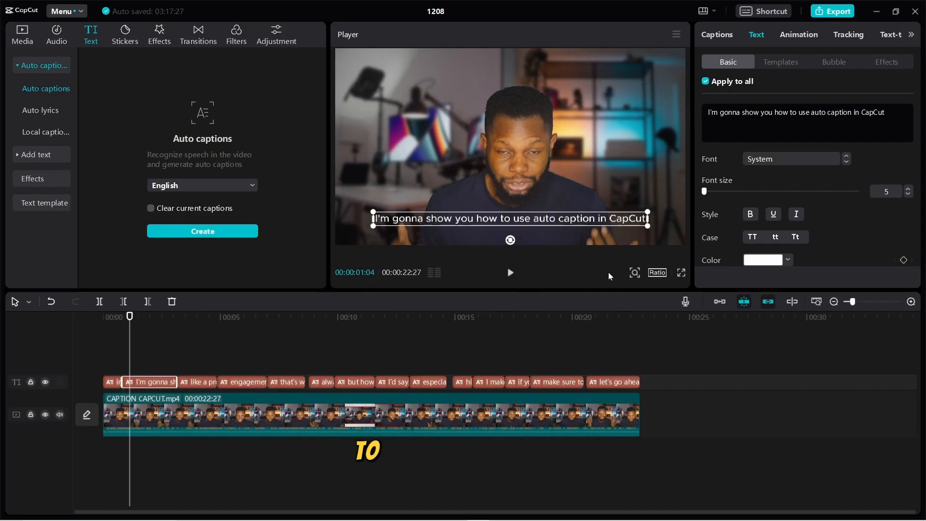
Select the first caption, "in today's video", and open the list of all captions.
click(112, 394)
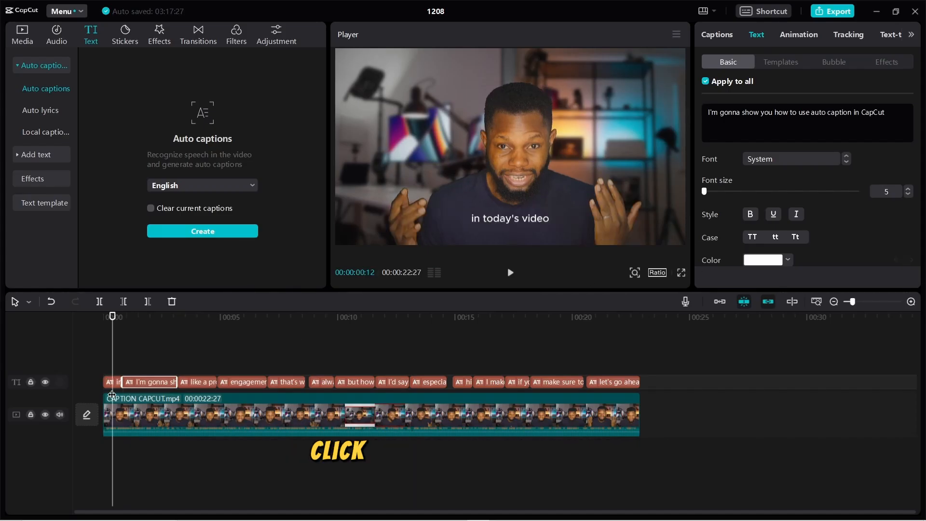
click(115, 385)
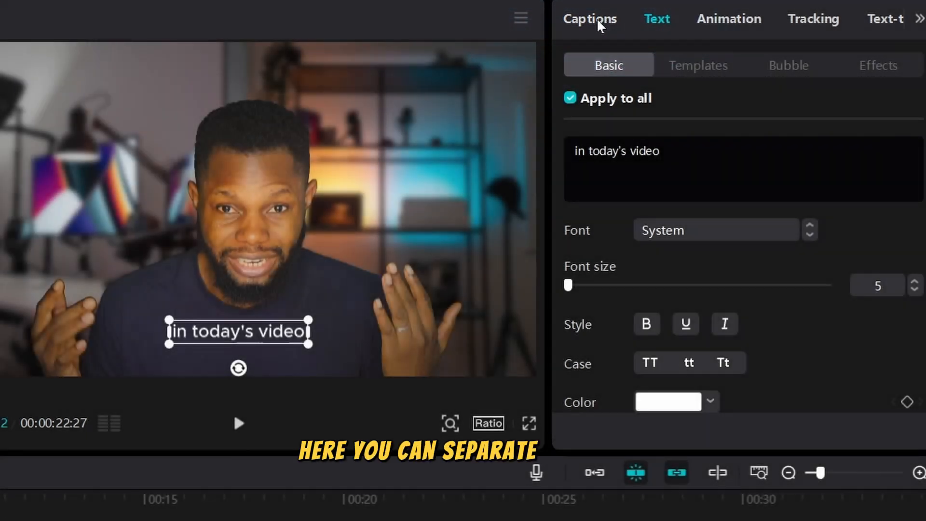
click(597, 18)
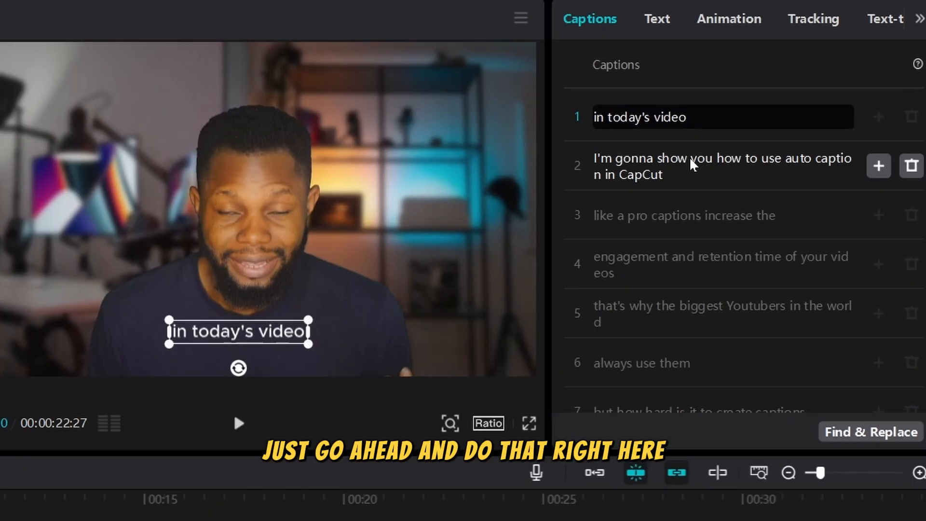
Split the second caption after "I'm gonna" so that "show you how to use auto caption in CapCut" becomes a separate caption.
click(706, 117)
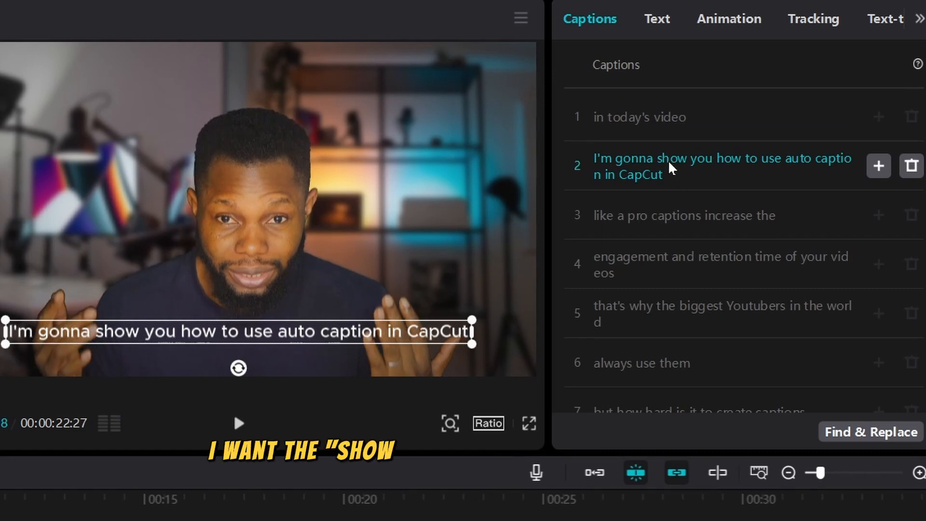
click(655, 158)
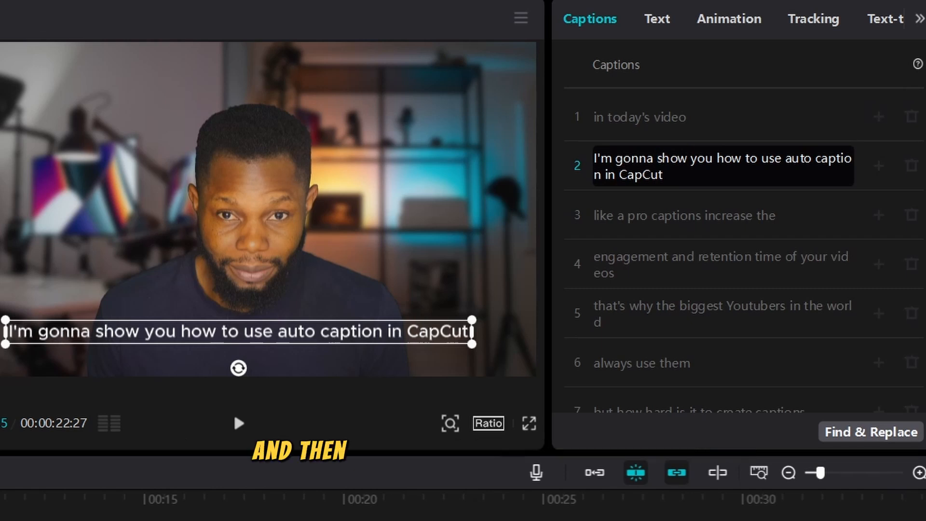
key(BackSpace)
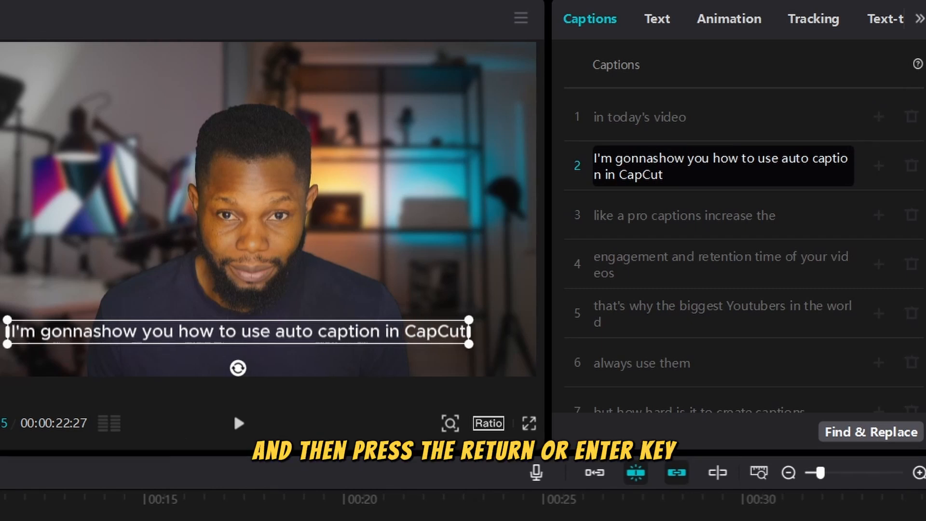
key(Return)
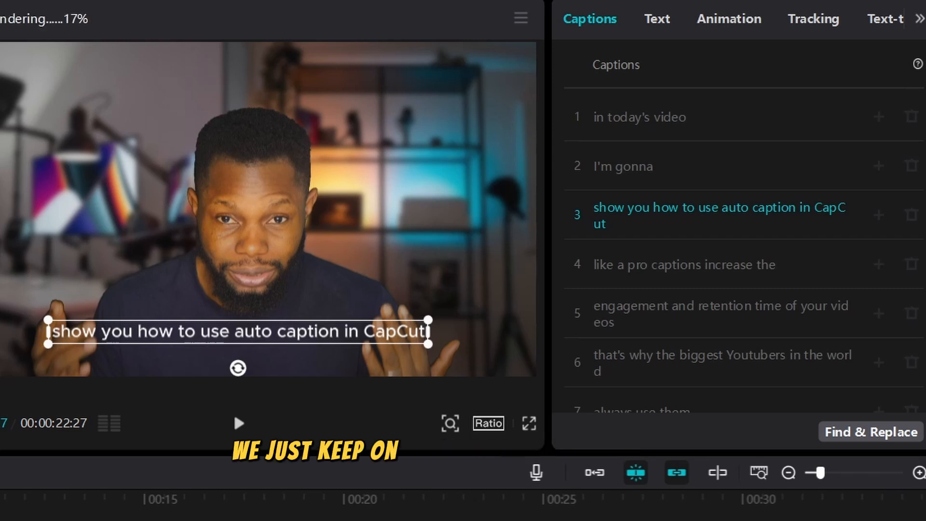
click(651, 208)
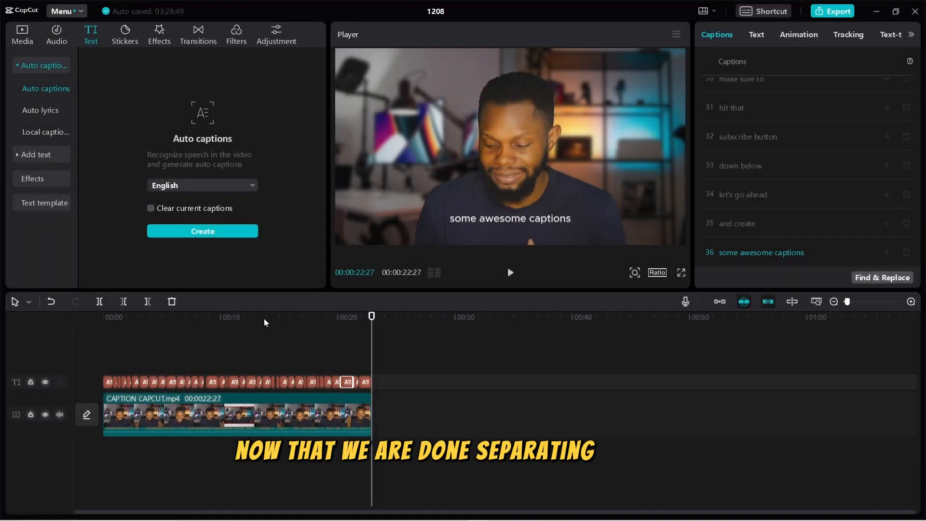
Select the first caption at the start of the timeline and set the font of all captions to Gotham.
drag(250, 321, 104, 324)
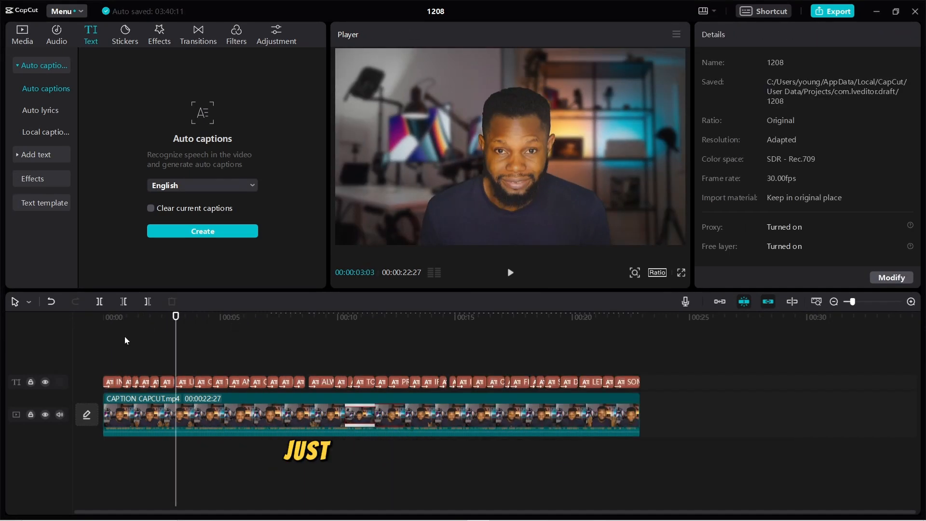
click(112, 350)
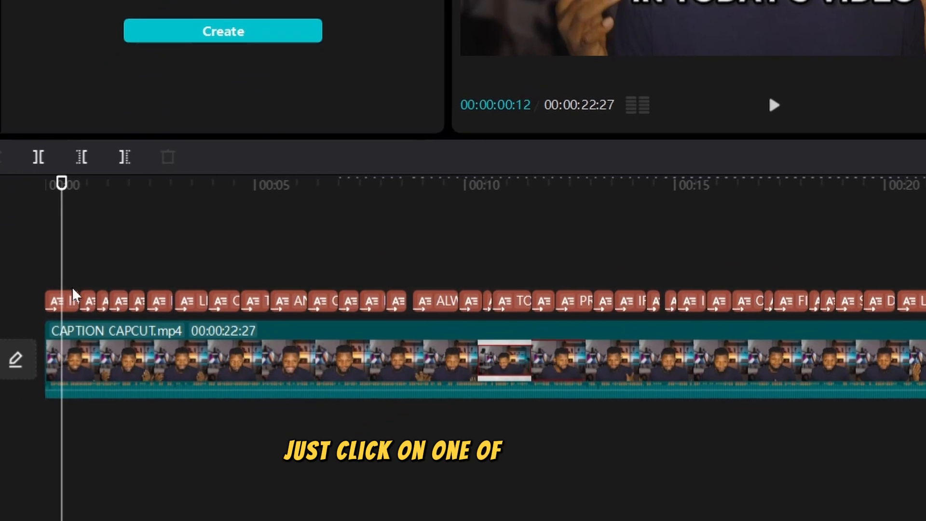
click(72, 299)
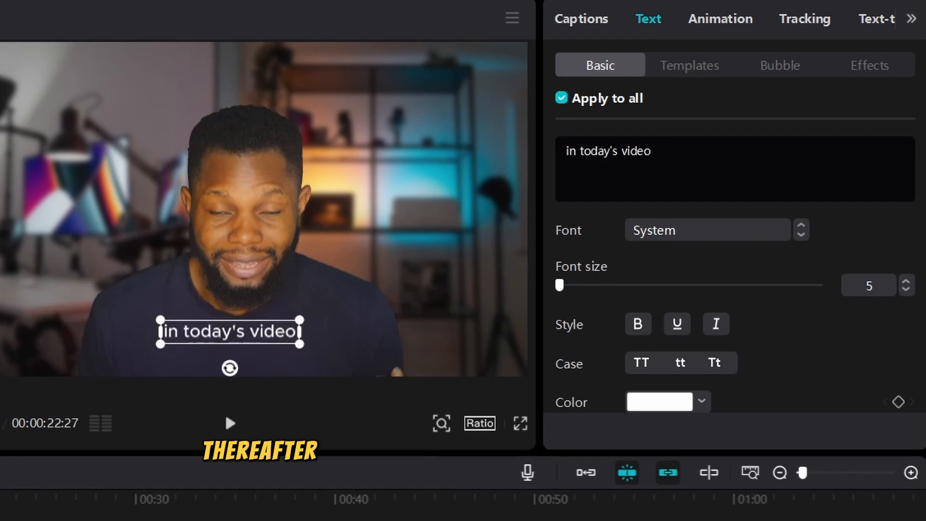
click(679, 232)
click(688, 211)
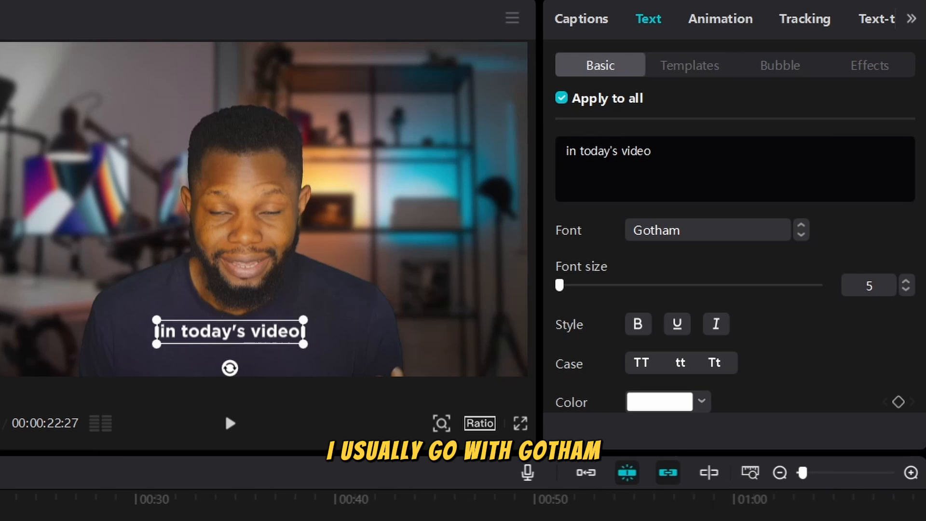
Set the captions' font size to 8 and make the text bold.
click(906, 281)
click(905, 281)
click(905, 281)
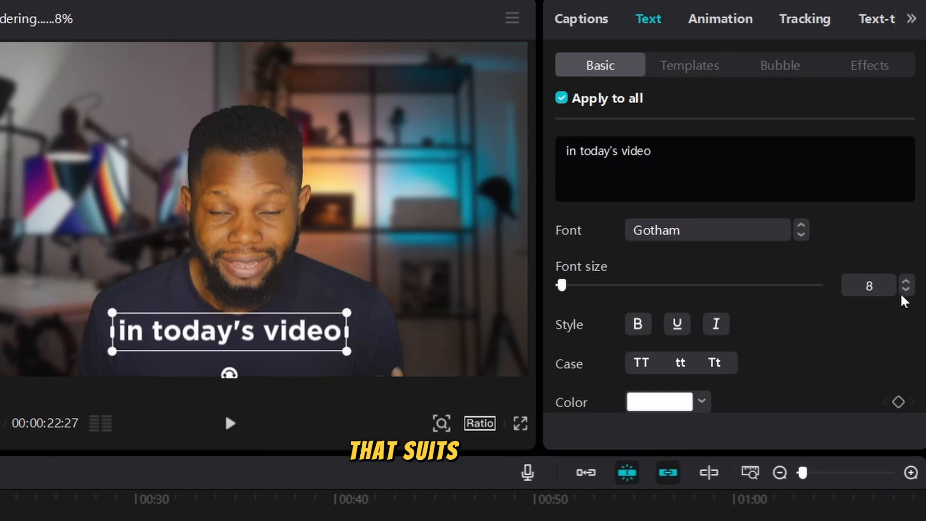
scroll(606, 310, down, 2)
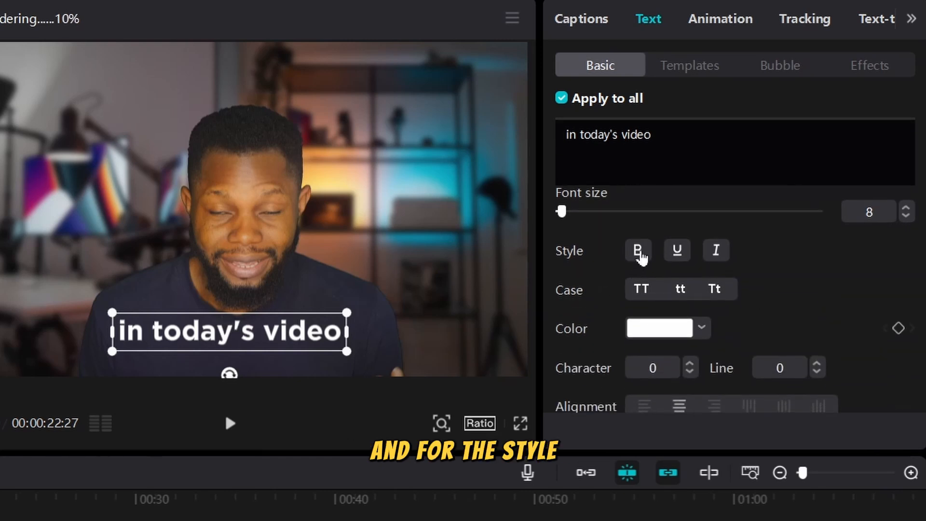
click(639, 252)
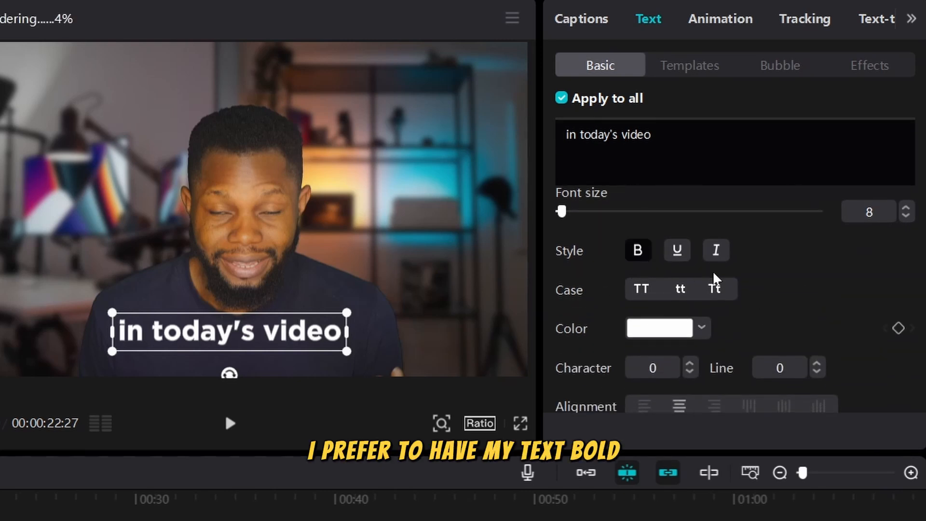
Try the underline and italic styles on the caption text and switch both off again.
click(677, 252)
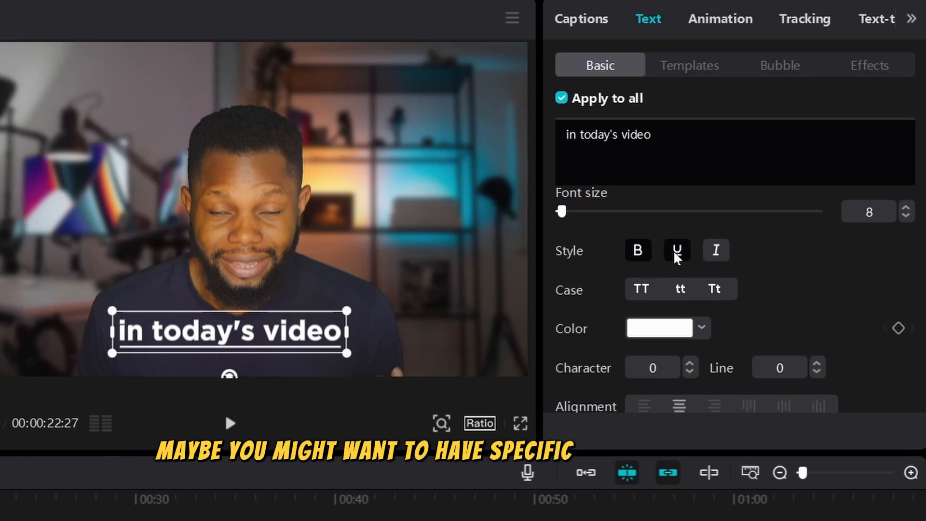
click(677, 252)
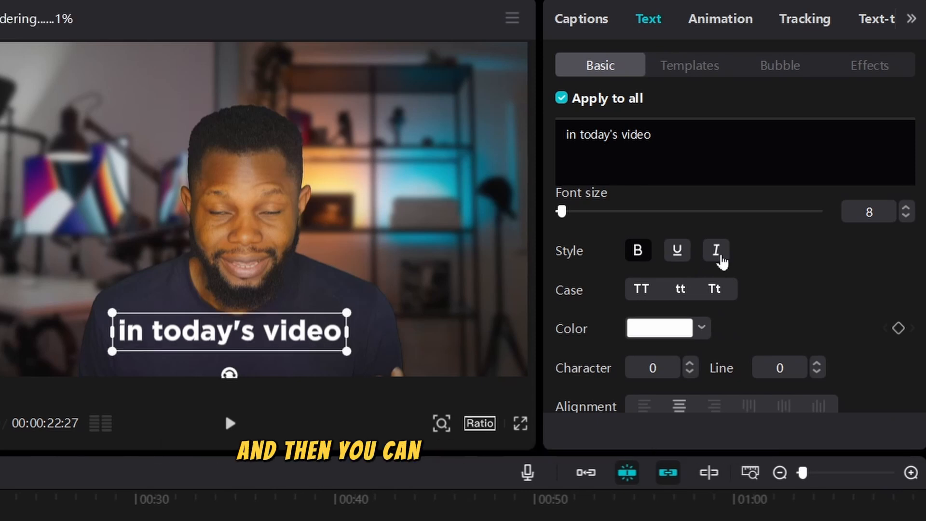
click(721, 259)
click(720, 259)
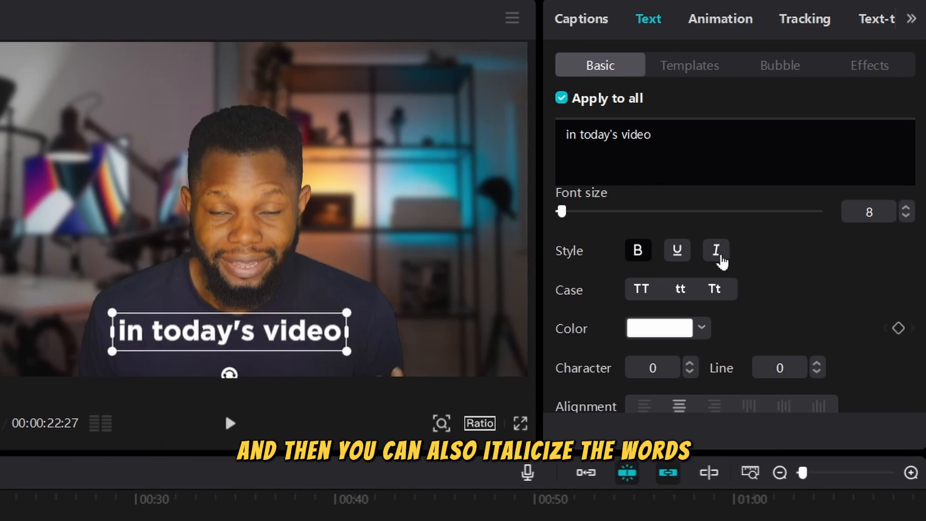
Compare the lowercase and title case options and set the caption text to uppercase.
scroll(743, 255, down, 3)
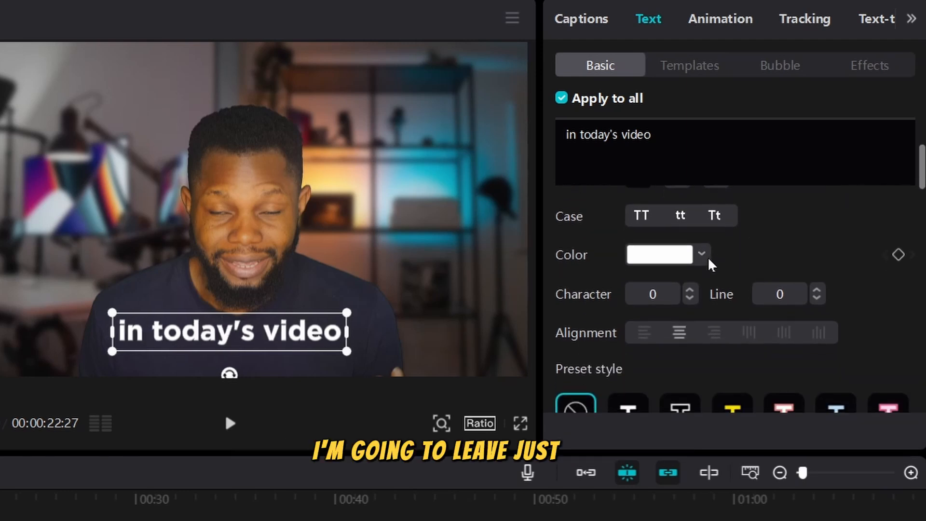
click(641, 216)
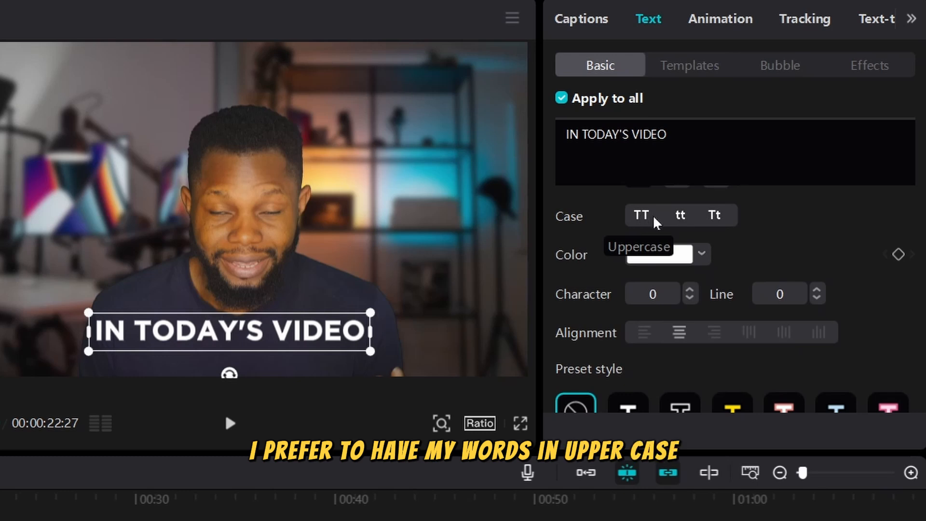
click(680, 216)
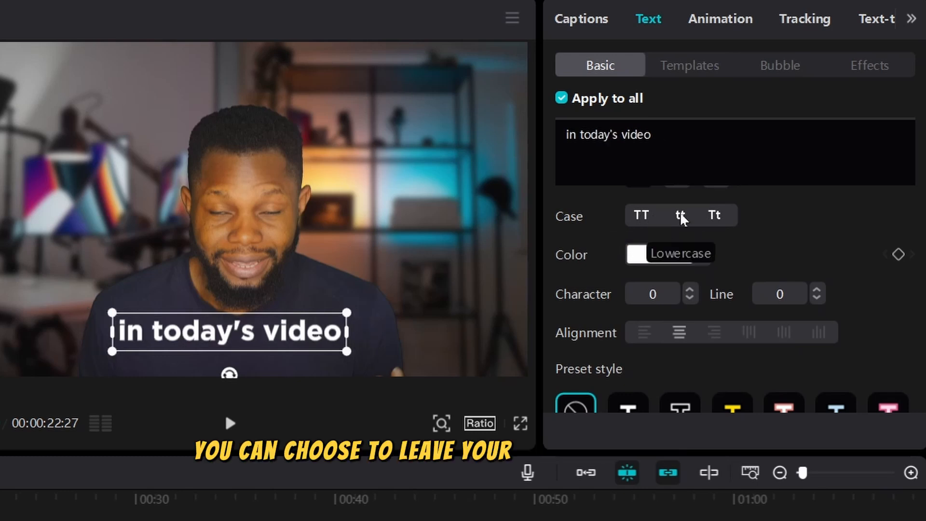
click(715, 216)
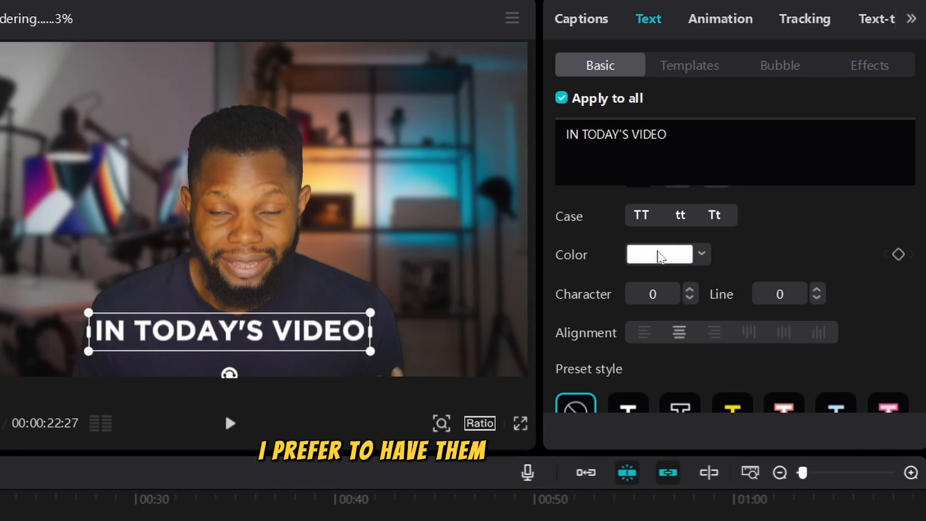
Try widening the captions' character spacing to 6 and reset it to 0.
click(689, 289)
click(690, 289)
click(690, 289)
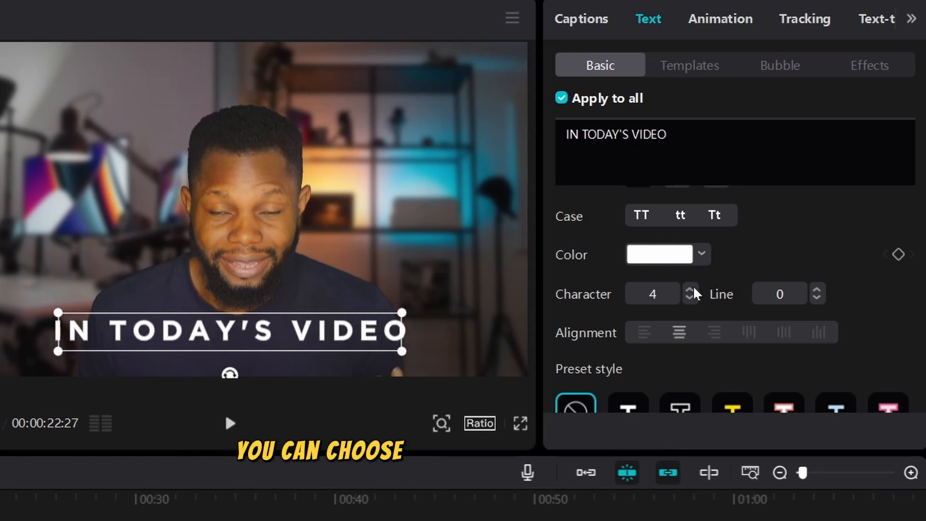
click(690, 289)
click(690, 289)
click(690, 289)
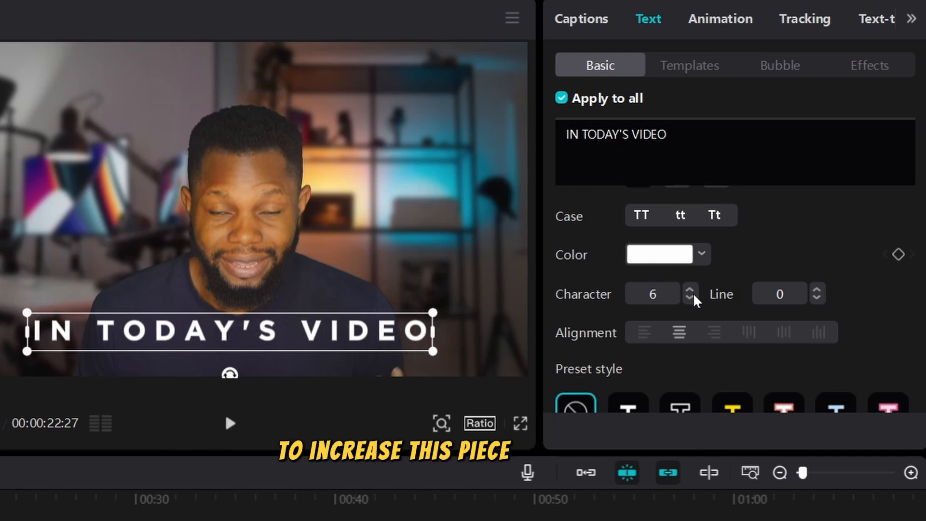
double_click(593, 301)
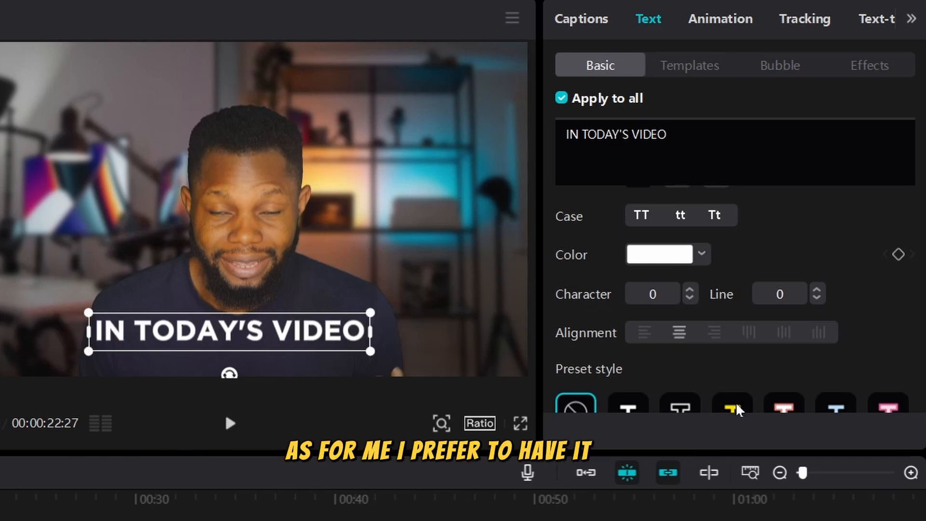
Try the black-on-yellow preset style on the captions and set the preset style back to none.
scroll(635, 248, down, 3)
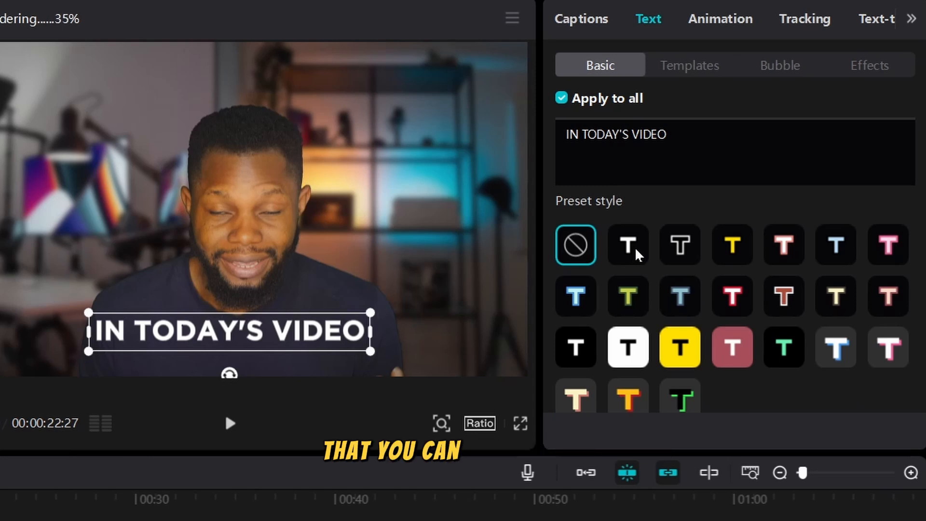
click(666, 355)
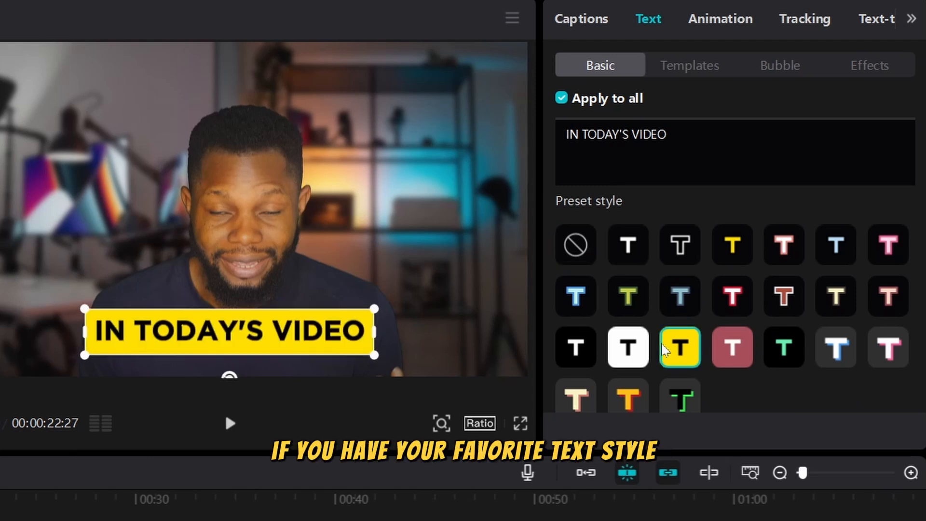
click(578, 246)
Raise the captions in the frame to a Y position of -689.
scroll(624, 293, down, 5)
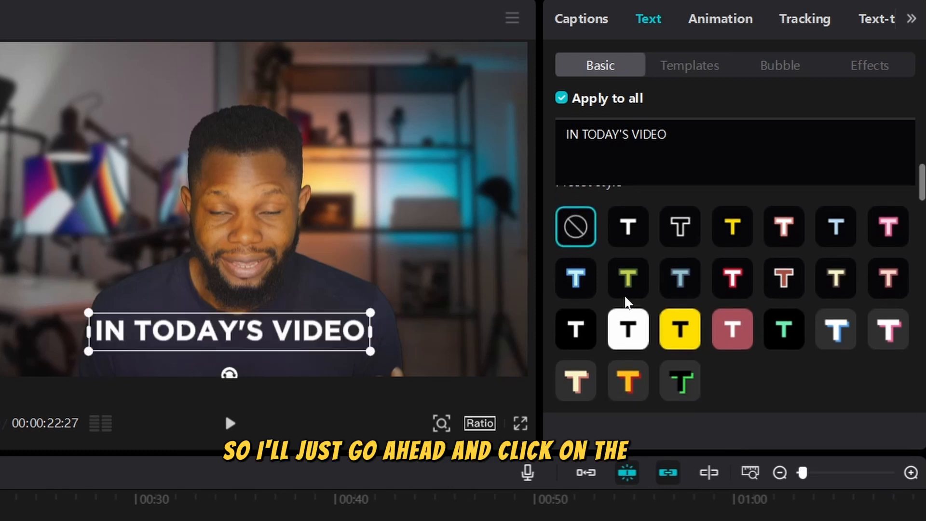
scroll(625, 299, up, 5)
scroll(625, 299, down, 3)
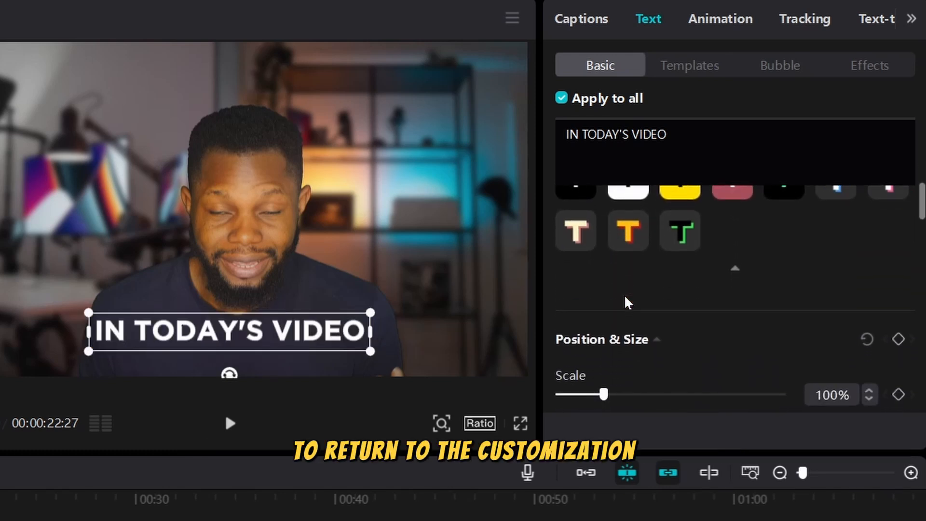
scroll(624, 294, down, 2)
key(ctrl+z)
scroll(614, 274, down, 2)
drag(833, 235, 833, 234)
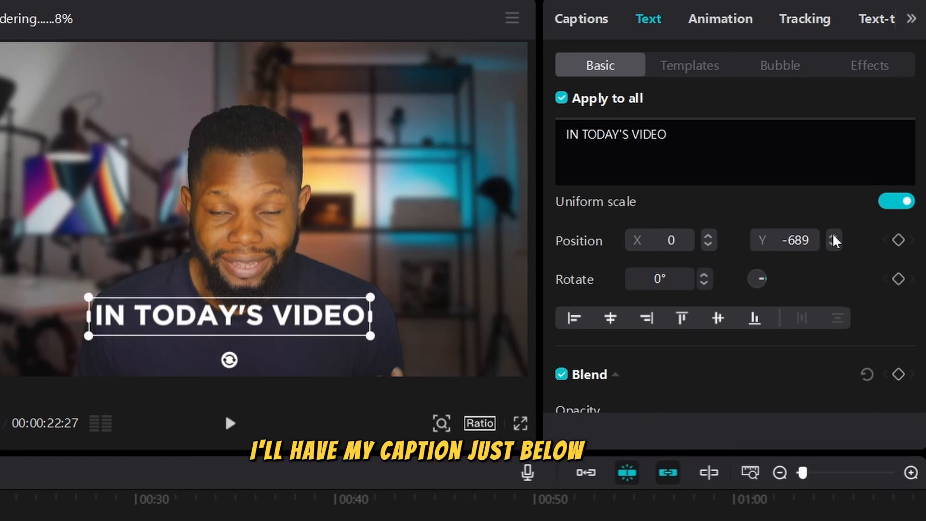
Try rotating the captions by 1° and lowering their opacity, and restore both settings.
click(704, 275)
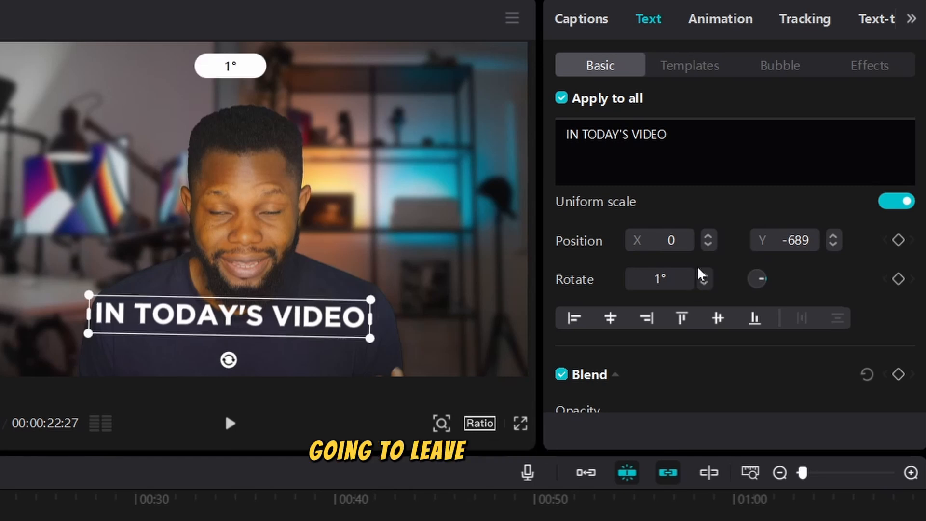
key(ctrl+z)
scroll(614, 289, down, 3)
drag(781, 282, 705, 282)
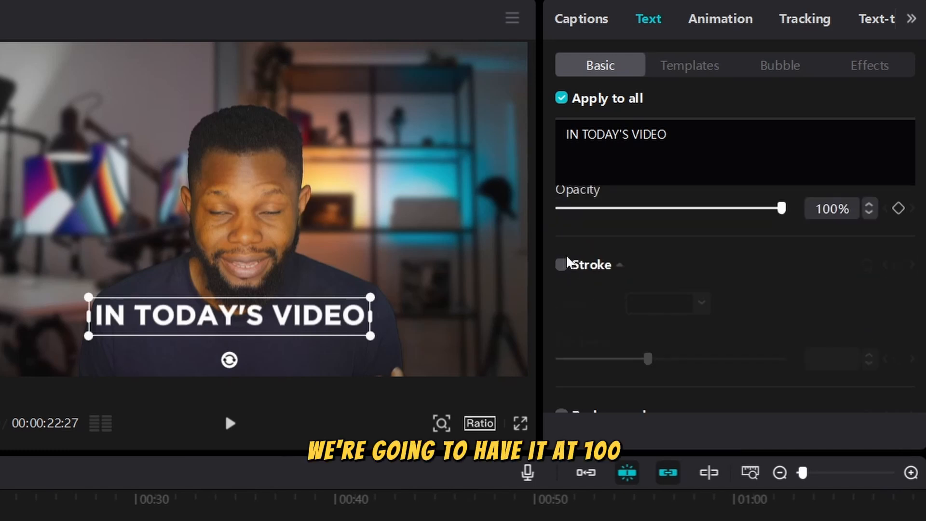
Add a black stroke with a thickness of 51 to the caption text.
click(561, 265)
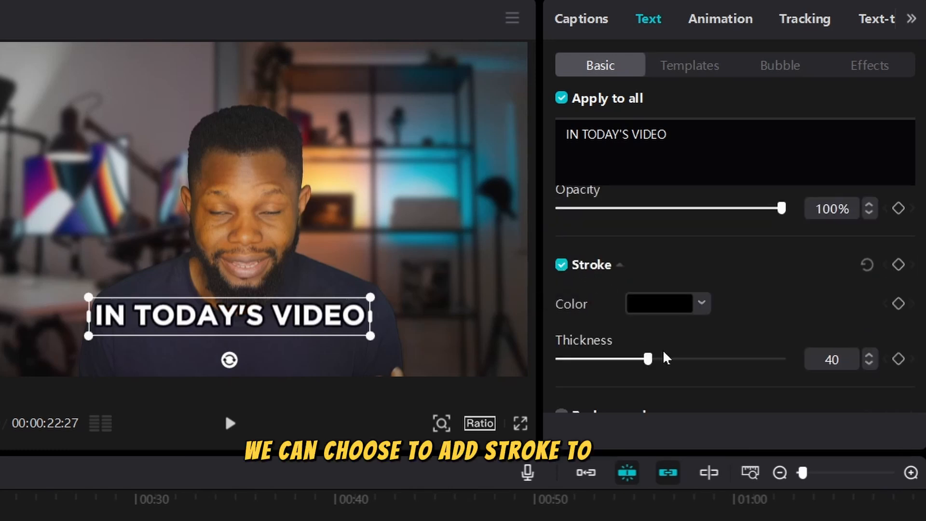
drag(660, 359, 683, 359)
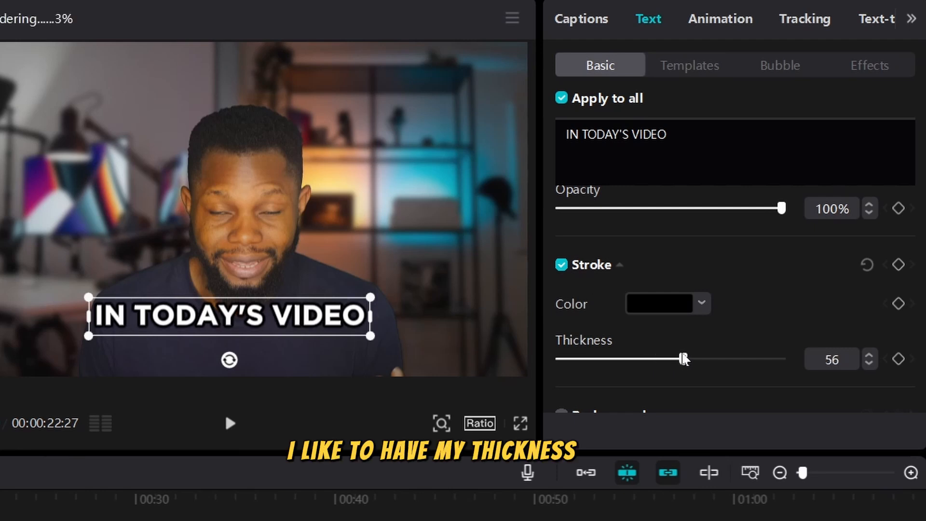
Try a black background behind the caption text and turn it off again.
scroll(627, 313, down, 3)
click(562, 268)
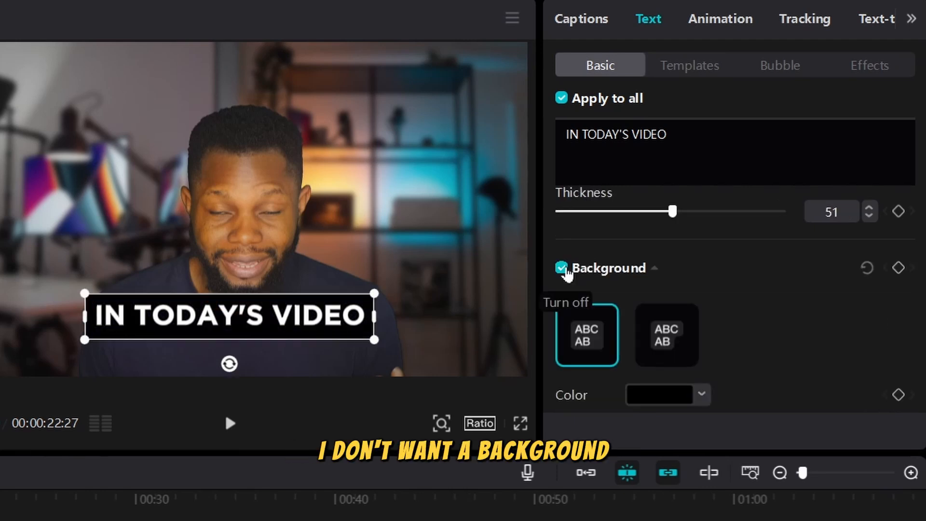
click(562, 268)
scroll(577, 303, down, 1)
Turn on a subtle glow for the caption text.
scroll(577, 299, down, 5)
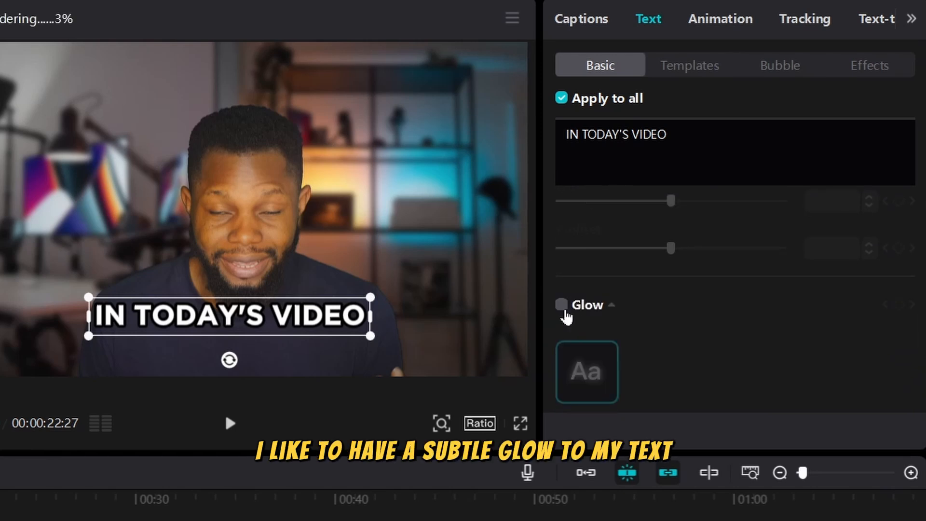
scroll(574, 223, down, 4)
click(559, 208)
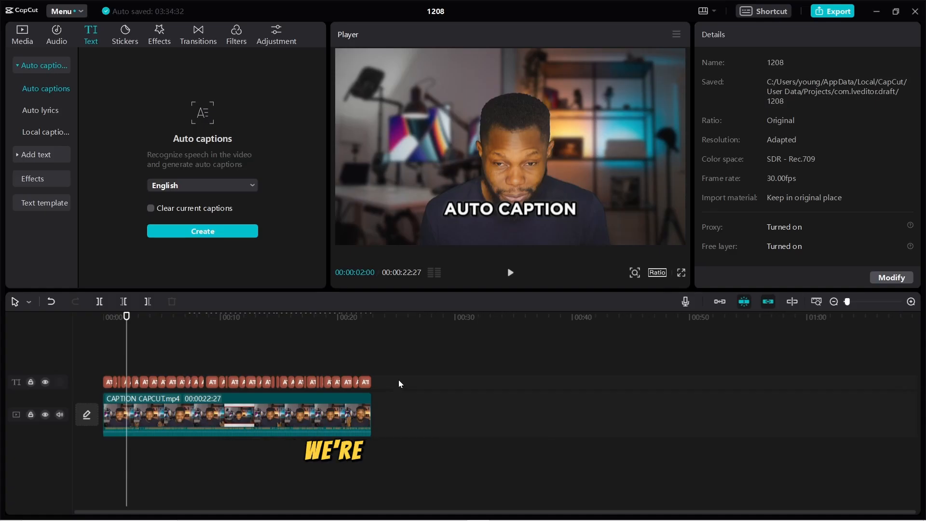
Select all the captions on the timeline and open the In animations for them.
drag(399, 381, 115, 365)
drag(70, 277, 48, 252)
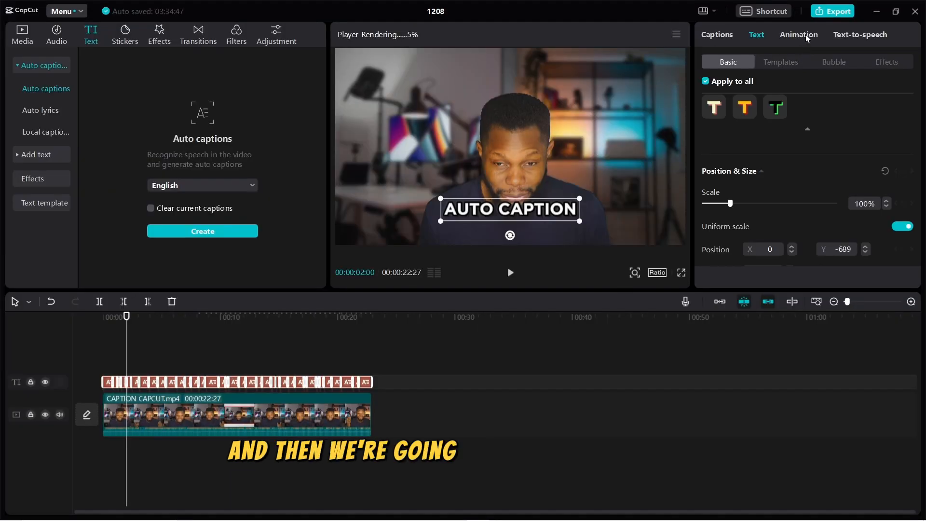
click(803, 34)
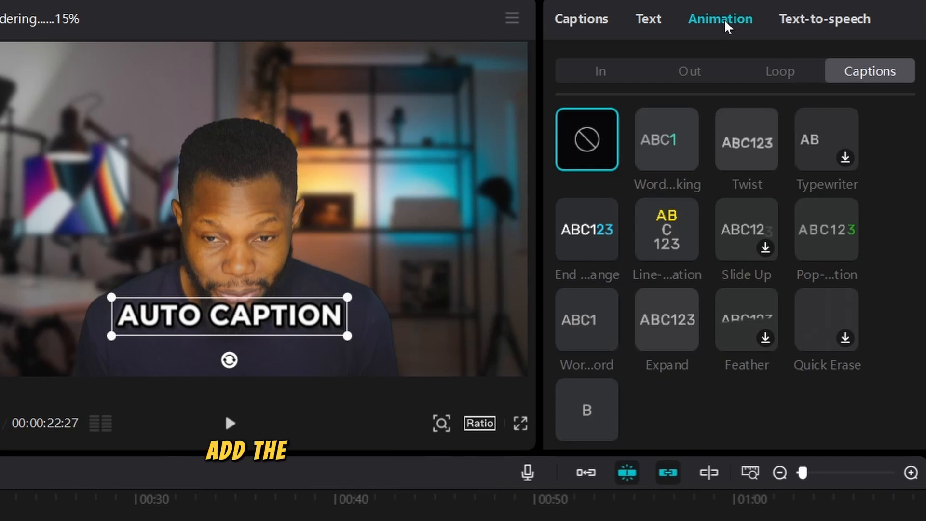
click(600, 71)
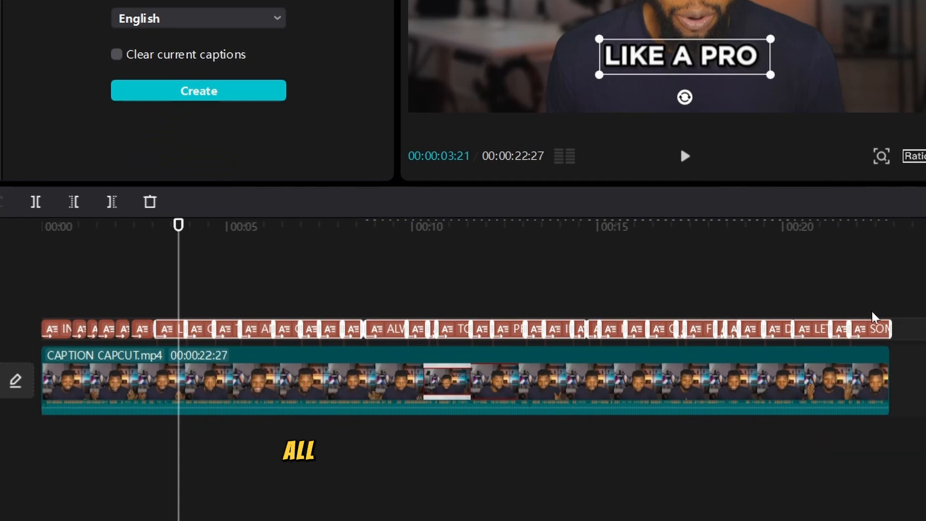
Select all the captions again and apply the word-by-word highlight animation from the caption animations.
click(881, 315)
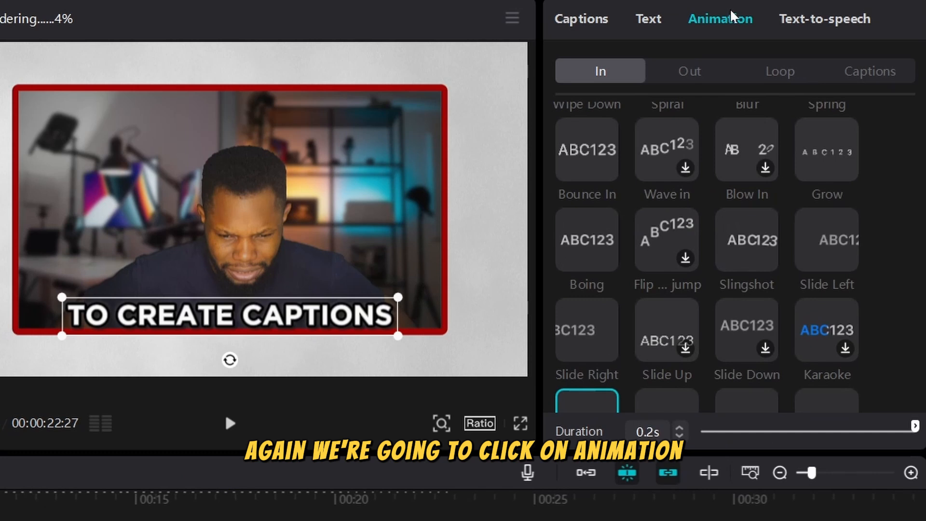
click(870, 75)
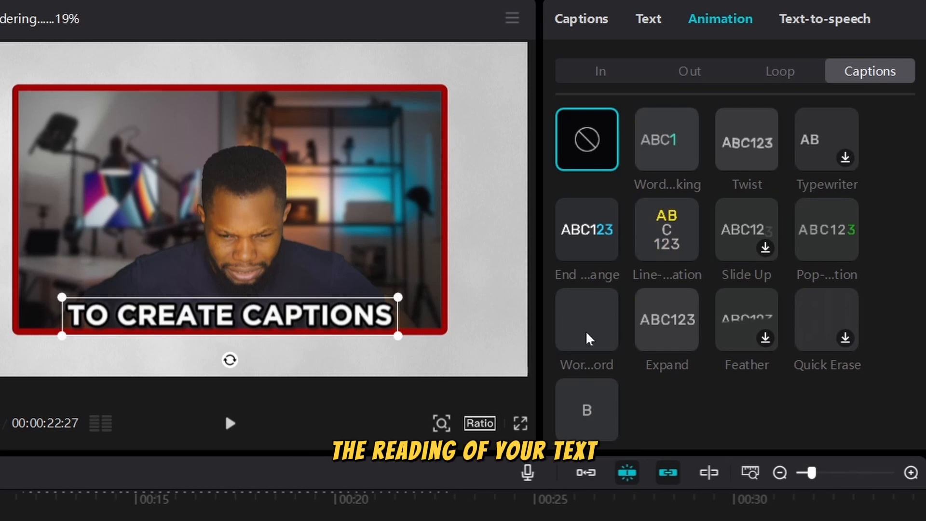
click(680, 212)
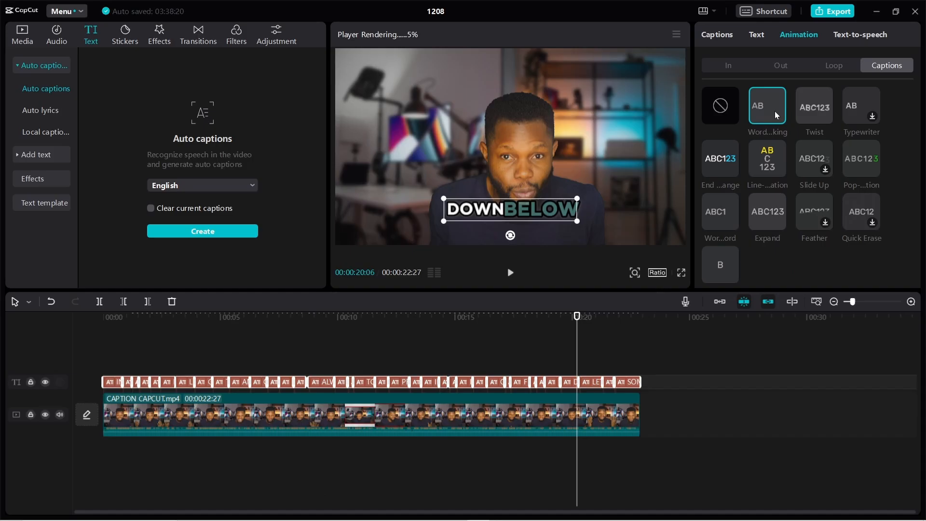
click(682, 155)
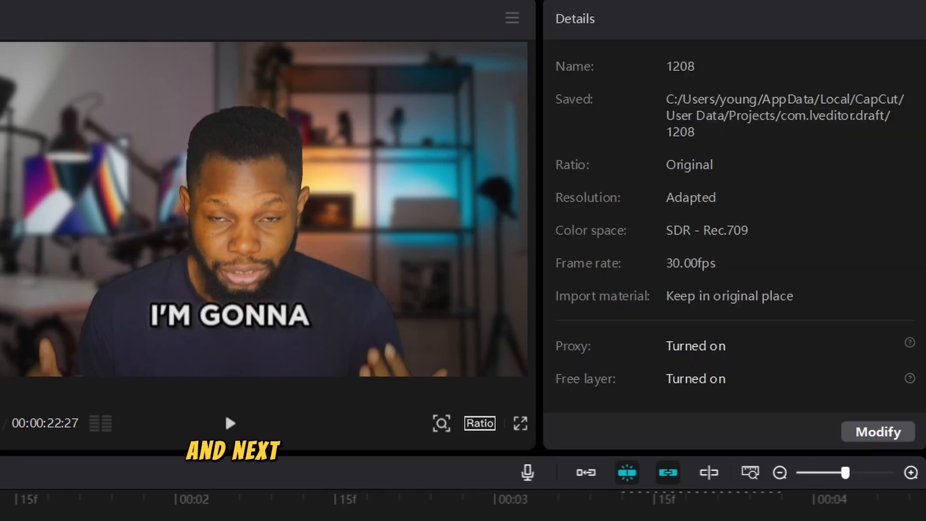
Turn off Apply to all for the HOW TO USE caption and color only the word USE yellow.
click(299, 381)
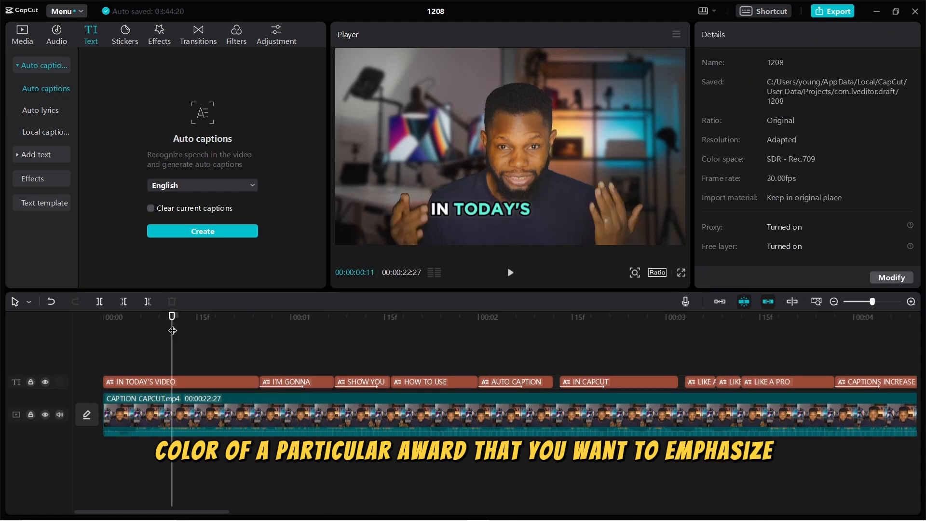
click(440, 384)
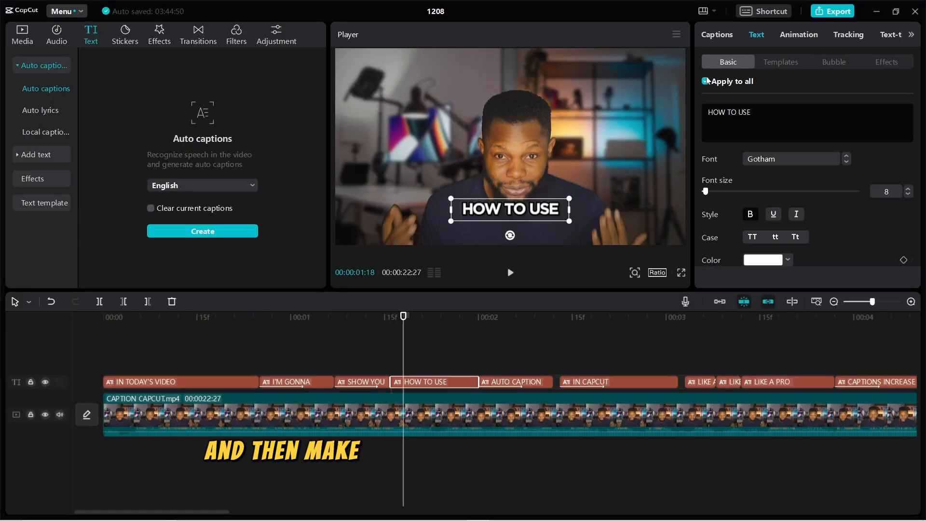
click(709, 82)
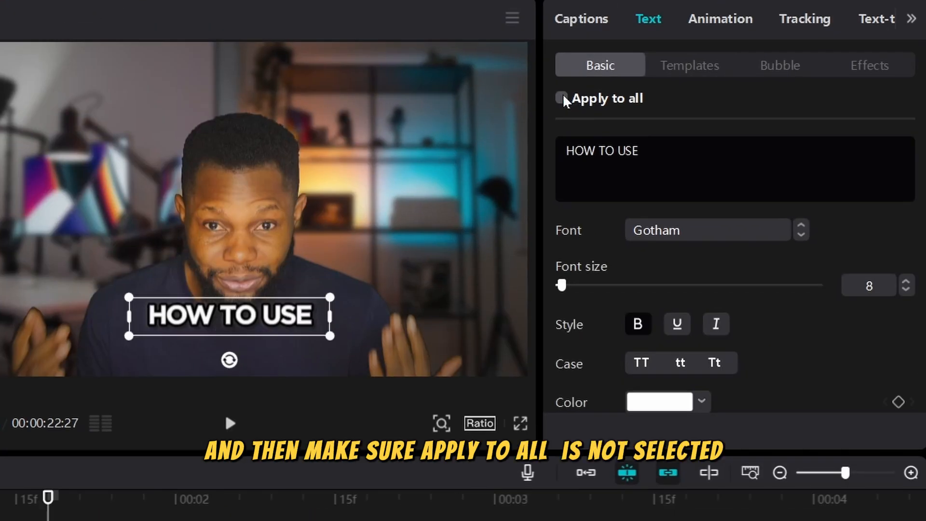
drag(617, 150, 639, 150)
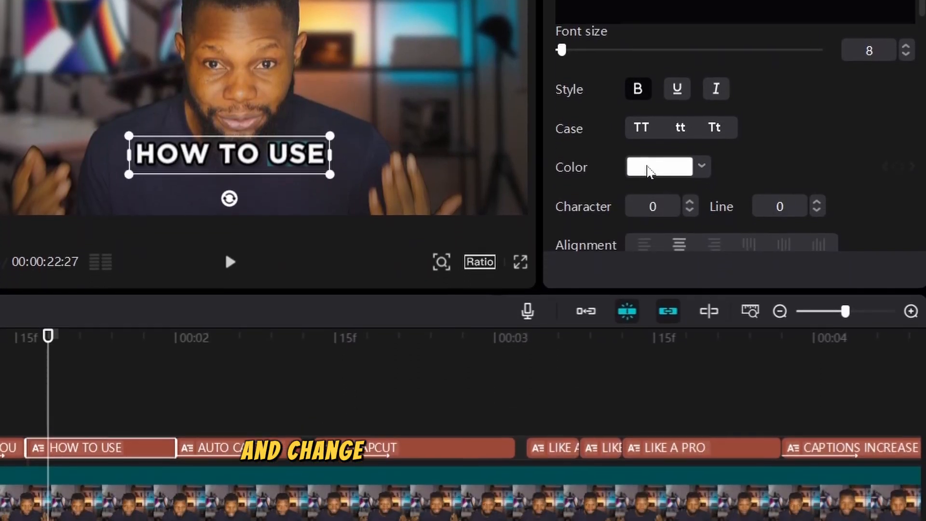
click(756, 261)
drag(649, 169, 768, 155)
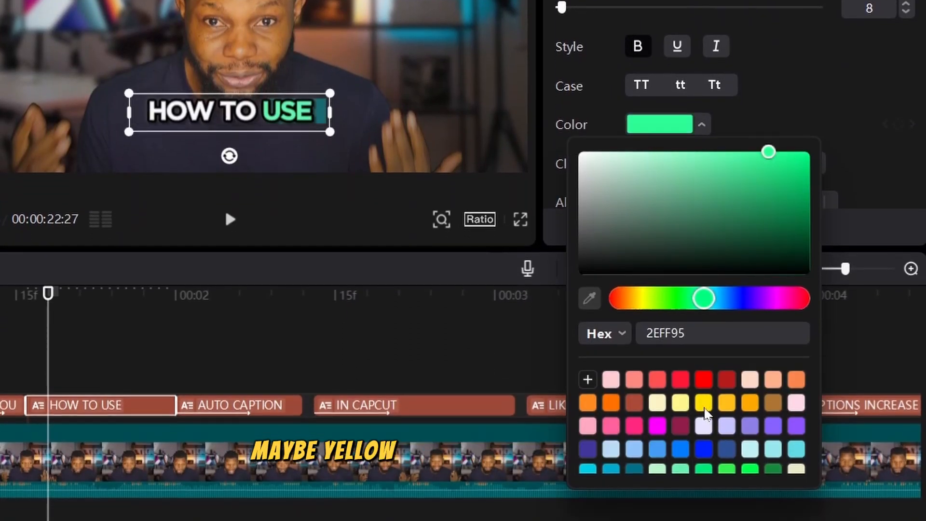
click(705, 408)
click(24, 393)
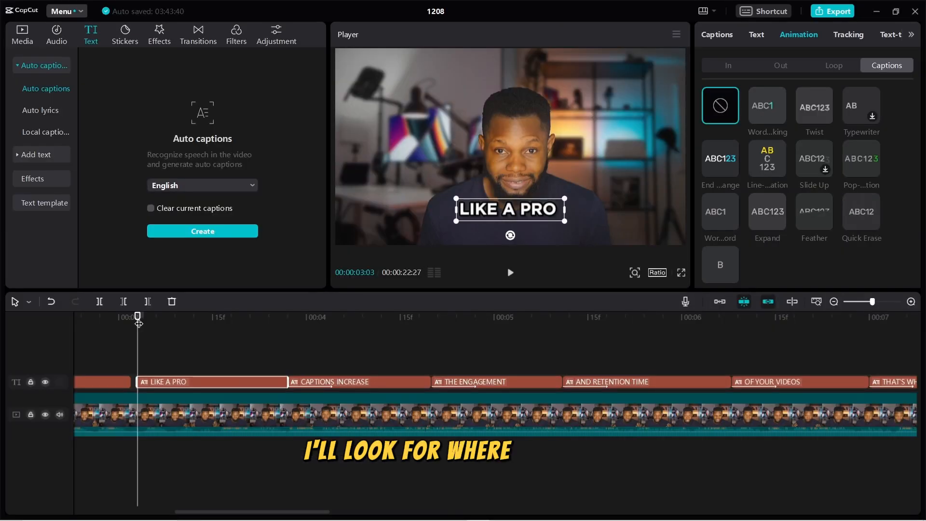
Split the LIKE A PRO caption into three pieces where each of its words is spoken.
key(space)
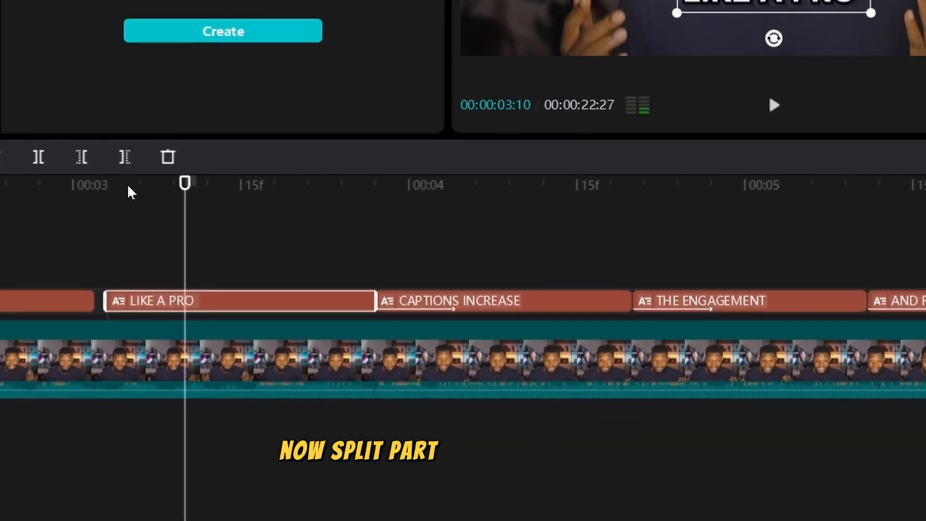
key(space)
key(b)
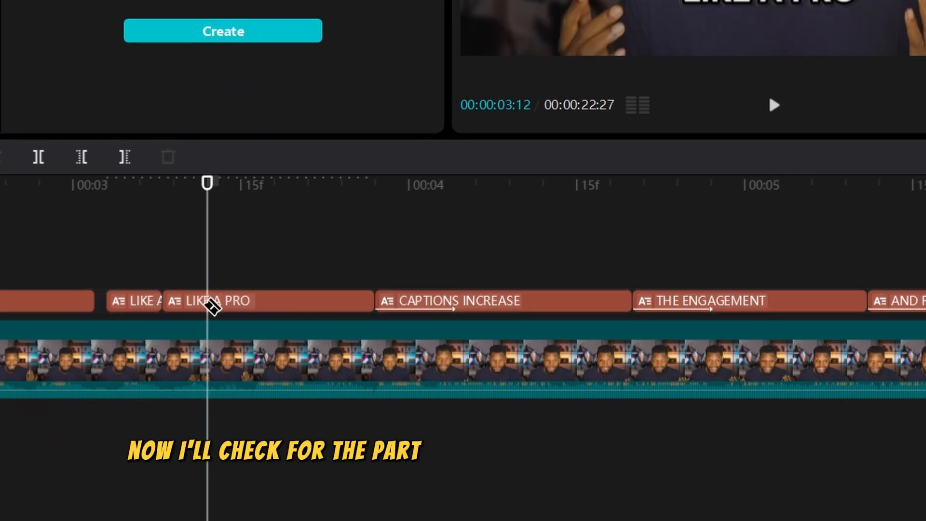
click(211, 306)
Play back the three LIKE A PRO pieces to check the cuts against the spoken words.
key(space)
key(space)
click(206, 190)
key(space)
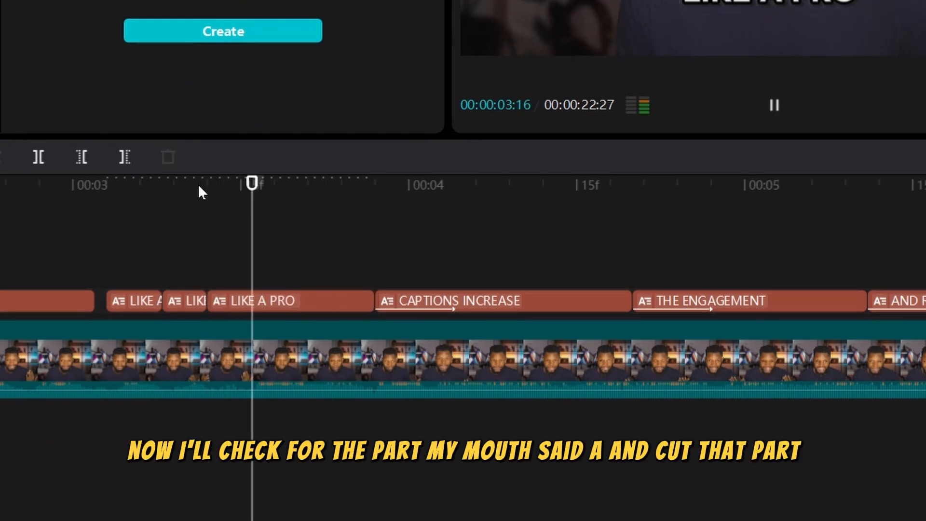
key(space)
click(151, 189)
key(space)
key(space)
click(184, 191)
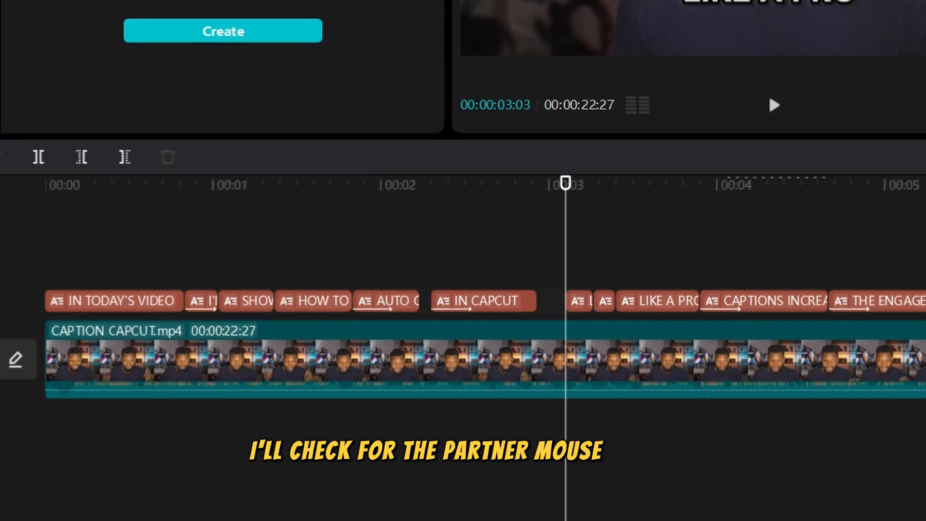
In the first LIKE A PRO piece, set only the word LIKE to font size 12 and yellow.
key(ctrl+equal)
key(ctrl+equal)
key(ctrl+equal)
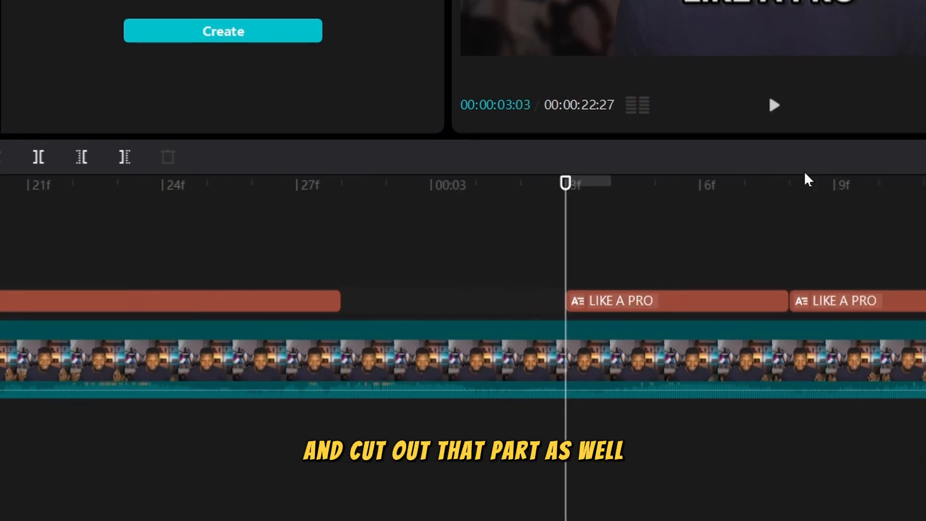
click(696, 299)
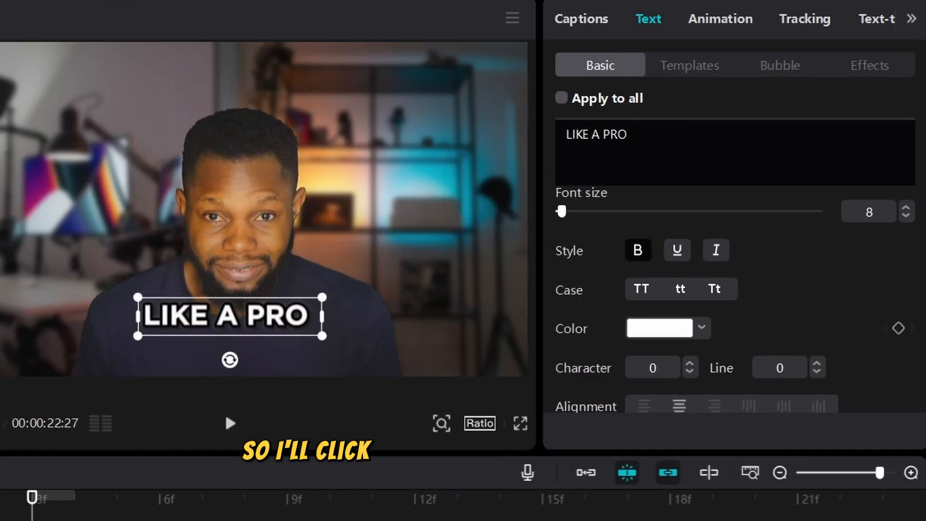
drag(706, 102, 720, 101)
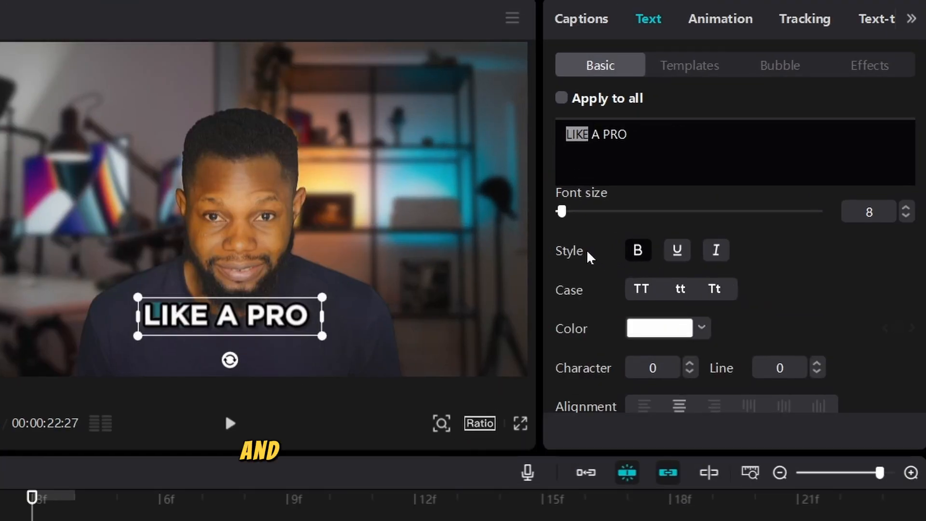
drag(564, 213, 567, 216)
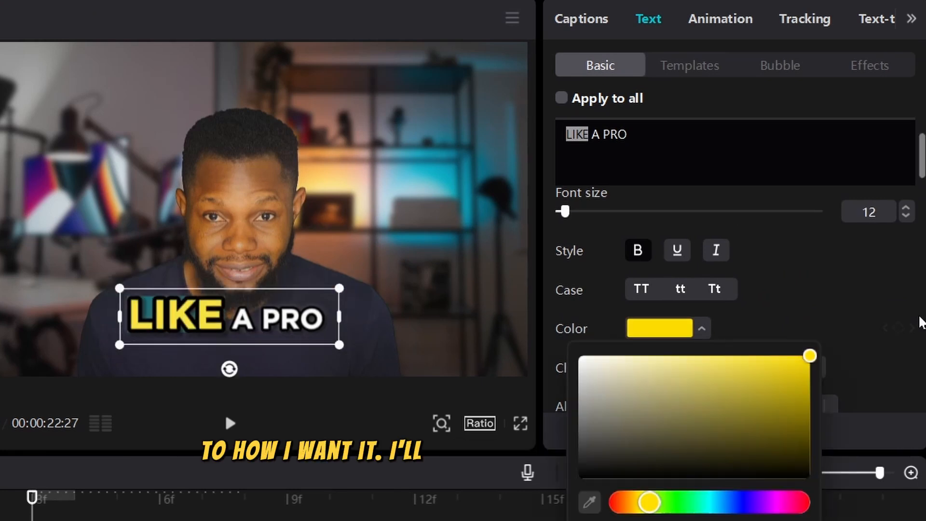
click(920, 318)
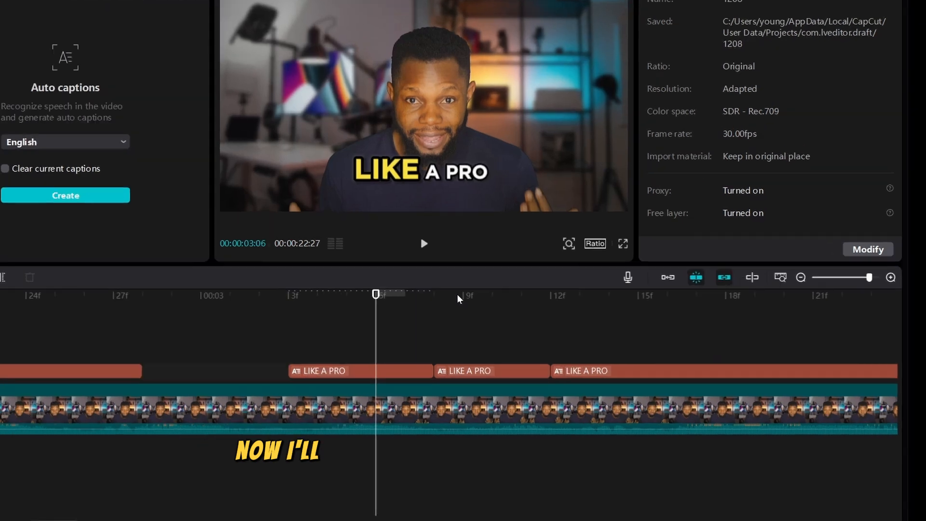
Compare the first and second LIKE A PRO pieces and recheck the formatting of the word LIKE in the first piece.
click(547, 318)
click(290, 305)
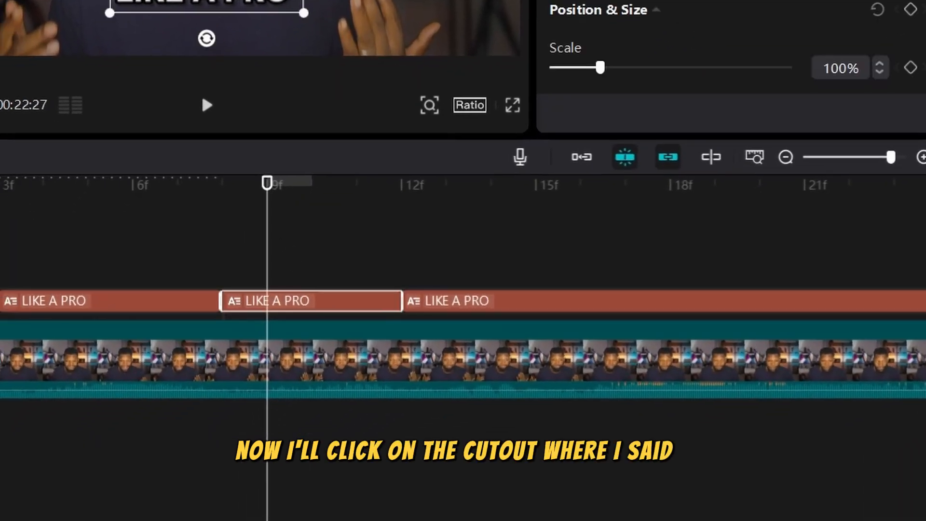
click(99, 191)
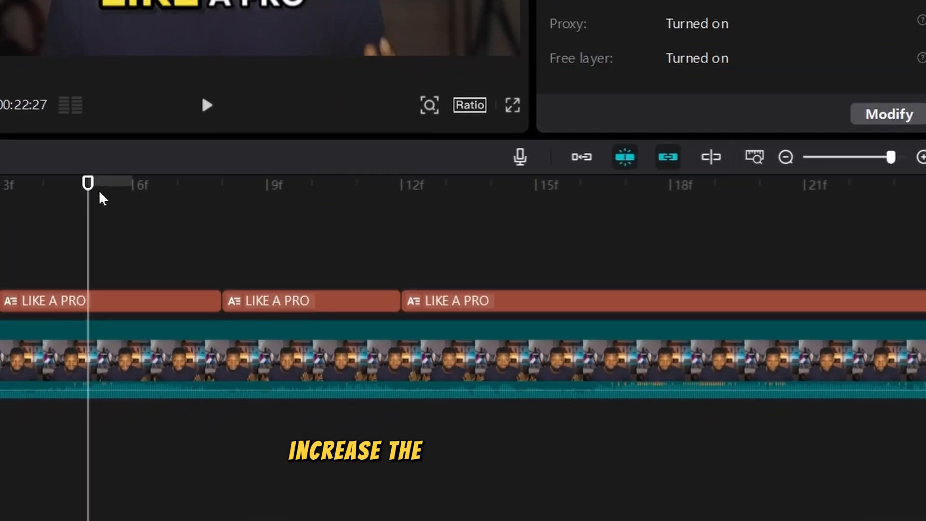
click(139, 306)
scroll(723, 48, up, 1)
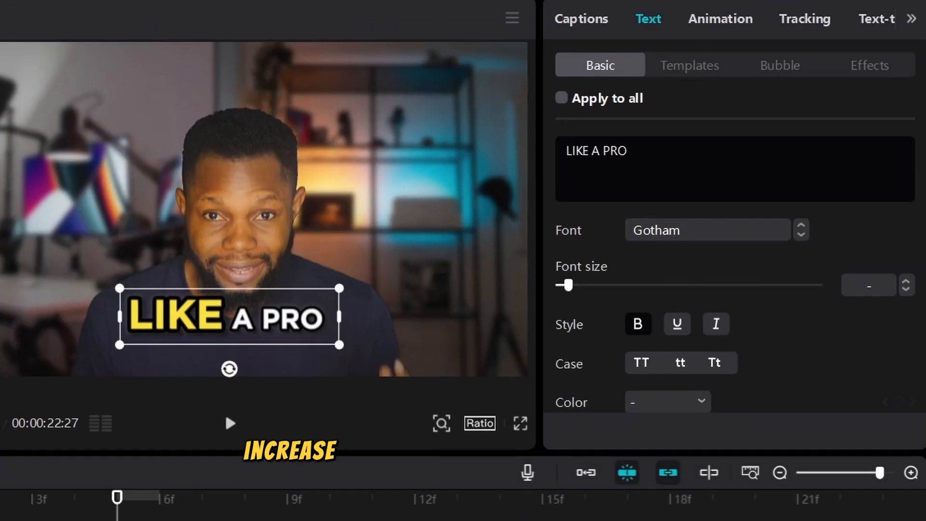
drag(707, 112, 720, 112)
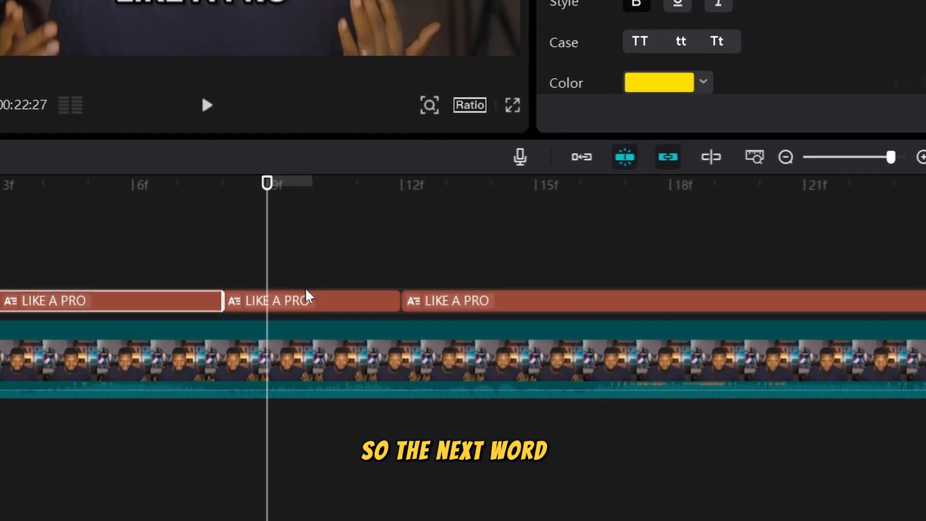
In the second LIKE A PRO piece, set only the word A to font size 12 and yellow FFDE00.
click(307, 301)
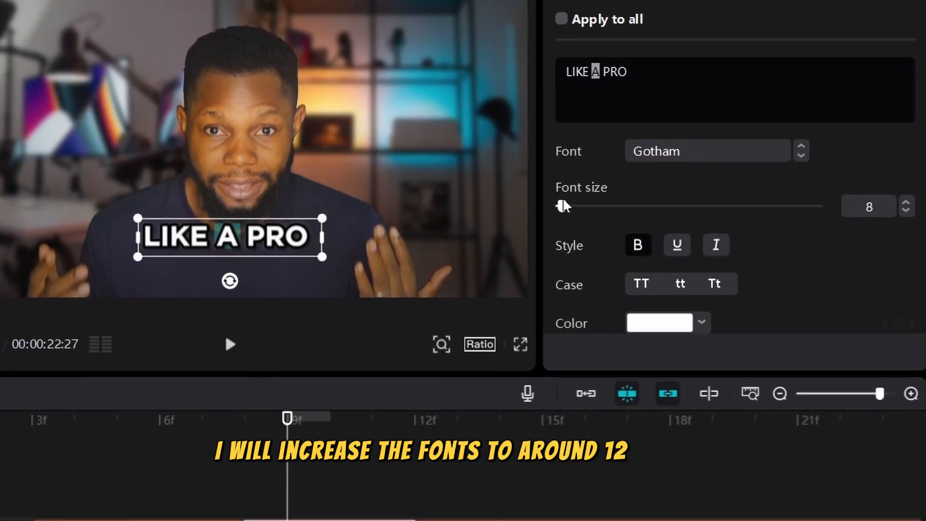
drag(561, 264, 565, 263)
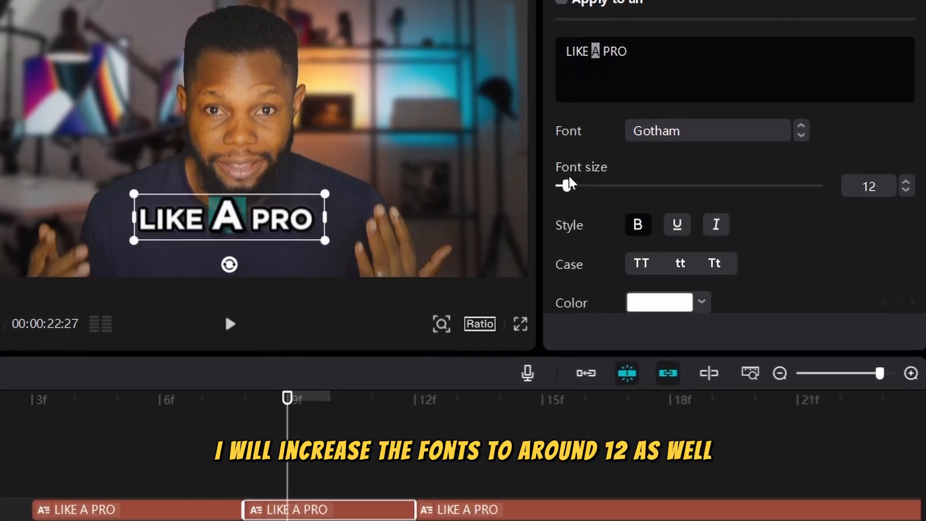
scroll(565, 187, down, 3)
click(659, 158)
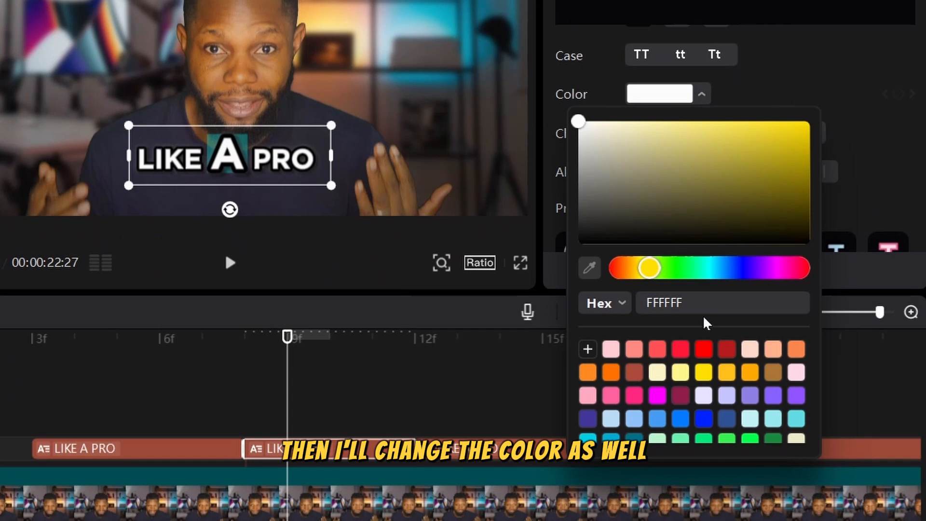
click(704, 375)
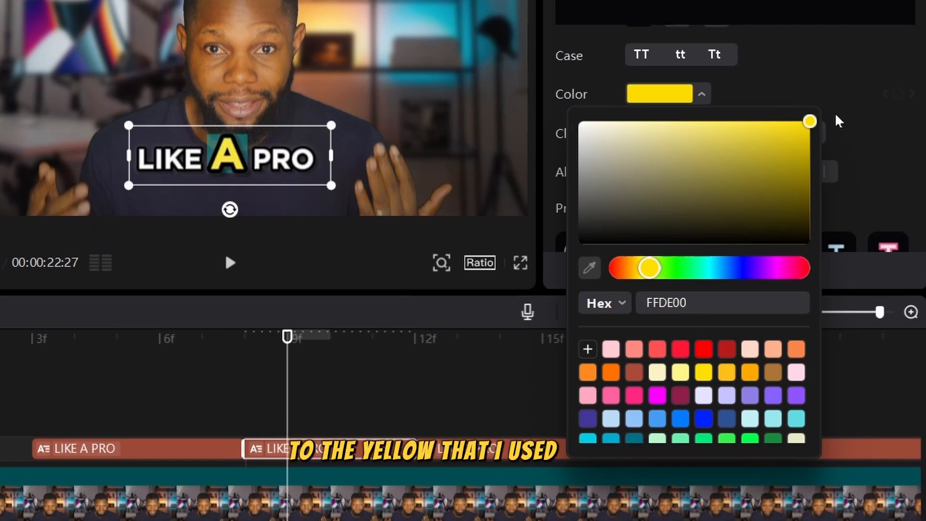
click(875, 99)
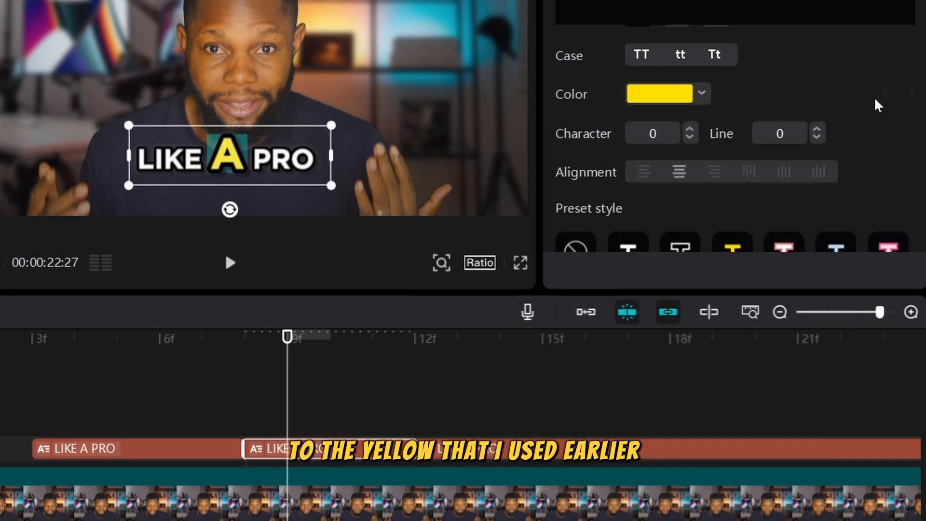
In the third LIKE A PRO piece, set only the word PRO to font size 12 and yellow, and play back the result.
click(476, 339)
click(512, 446)
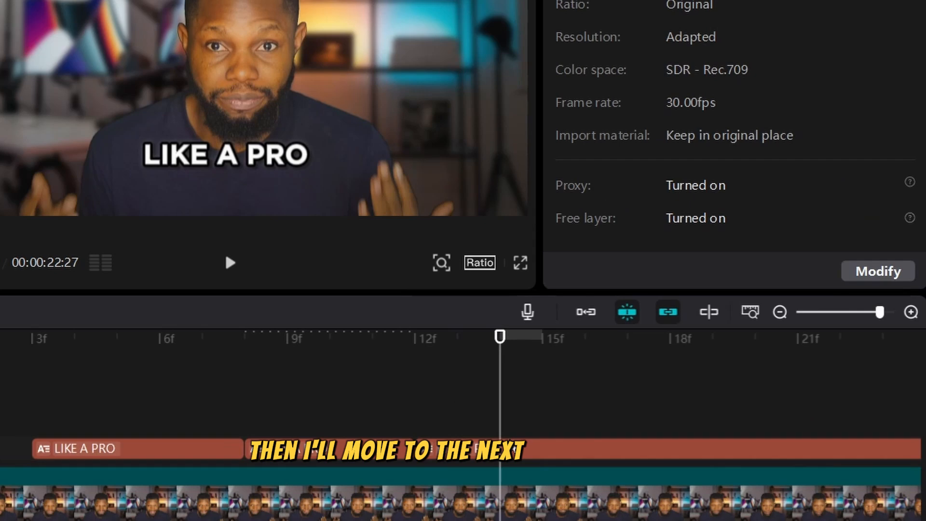
click(515, 456)
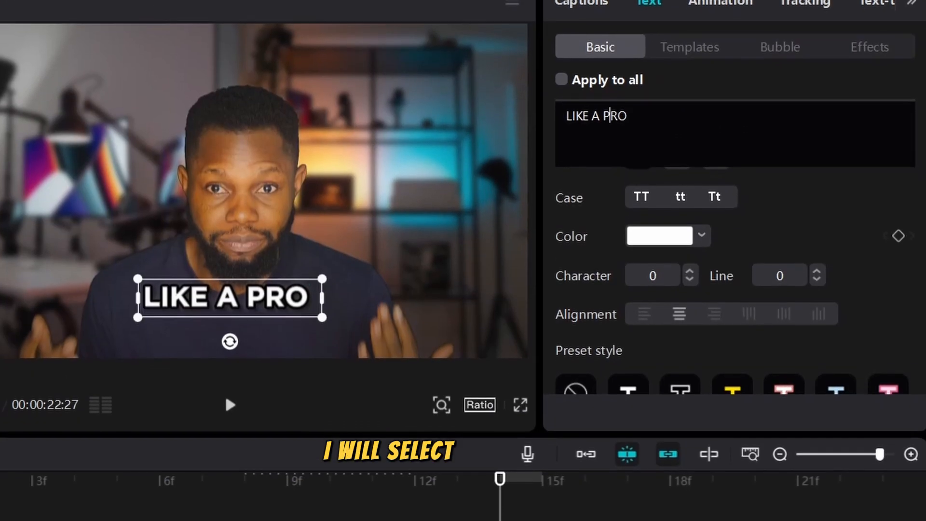
double_click(737, 102)
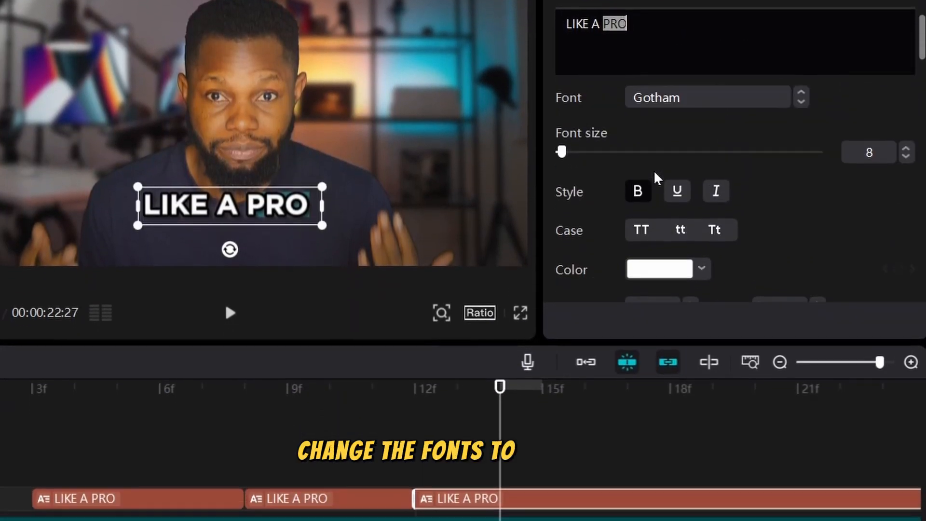
drag(565, 111, 567, 111)
scroll(672, 144, down, 2)
click(673, 152)
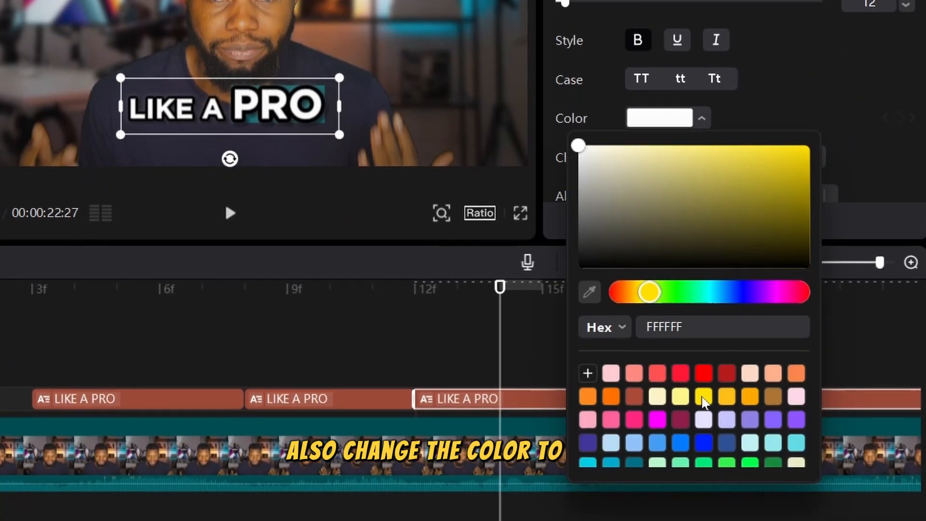
click(703, 399)
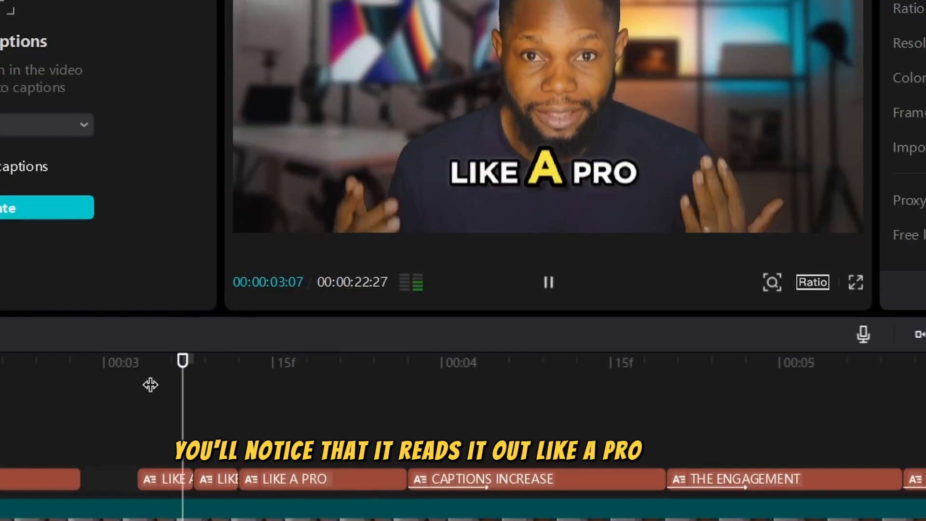
key(space)
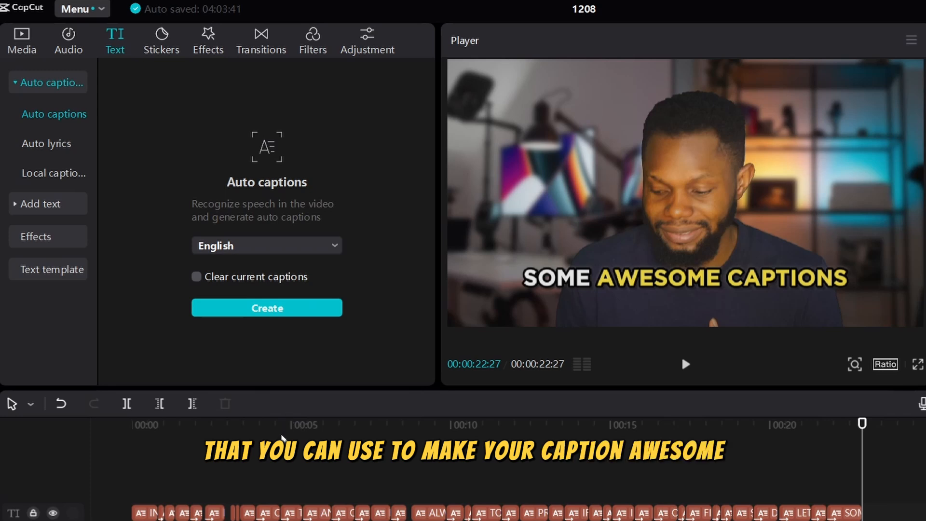
Add the clapperboard sticker from the Icons category beside the IN TODAY'S VIDEO caption at 17% scale and open its animation options.
click(161, 41)
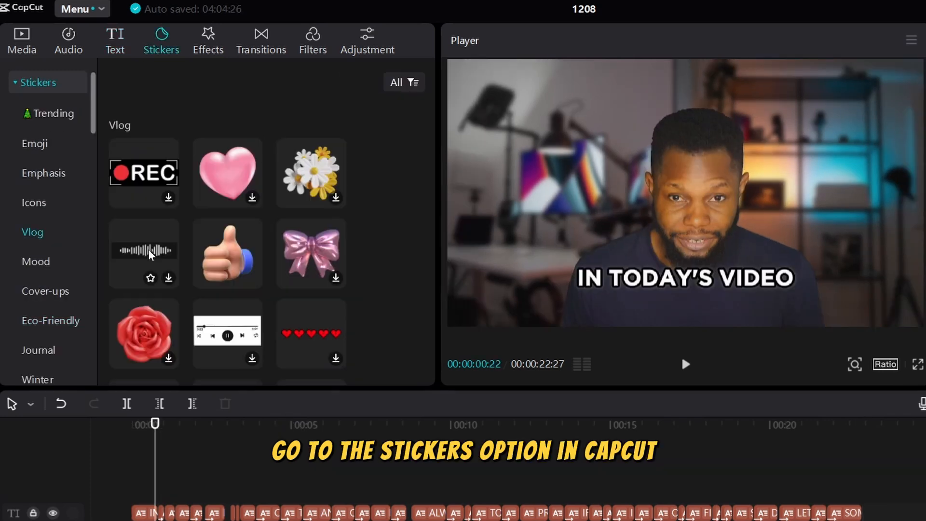
scroll(151, 255, down, 10)
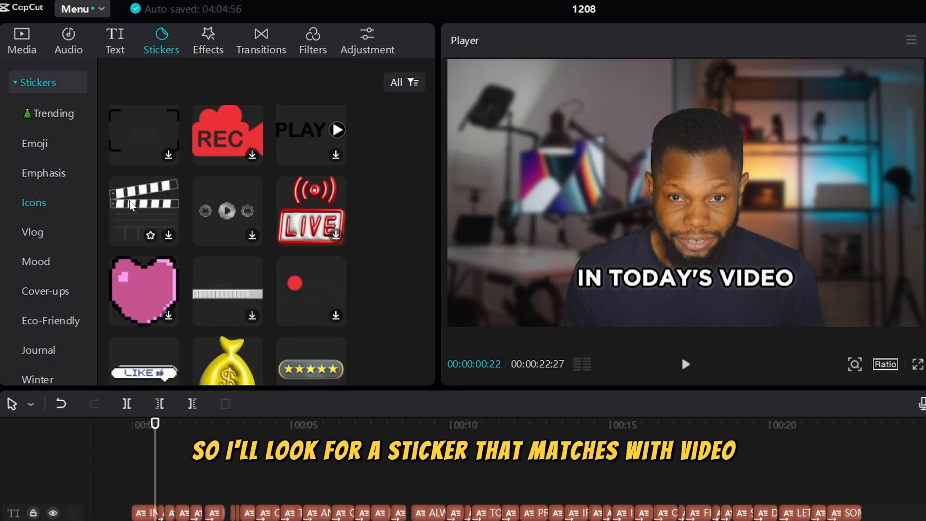
drag(144, 211, 157, 457)
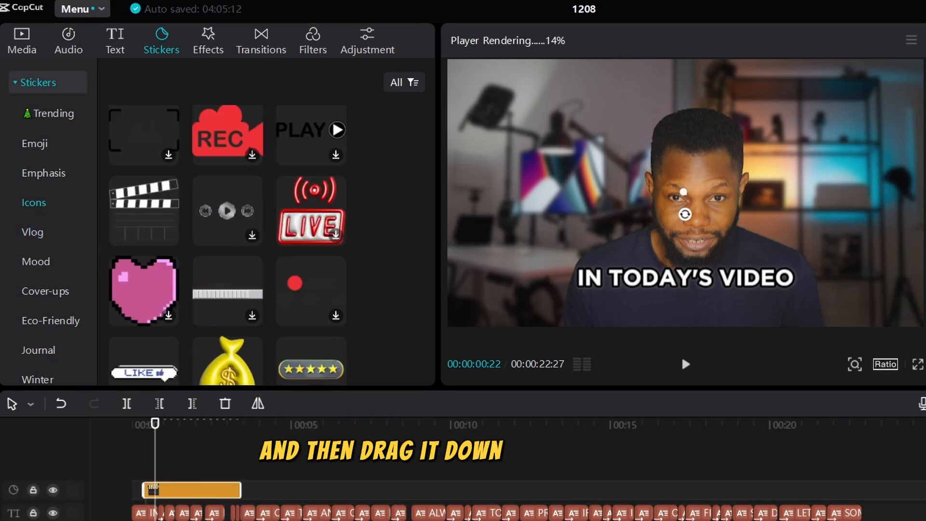
drag(690, 208, 833, 288)
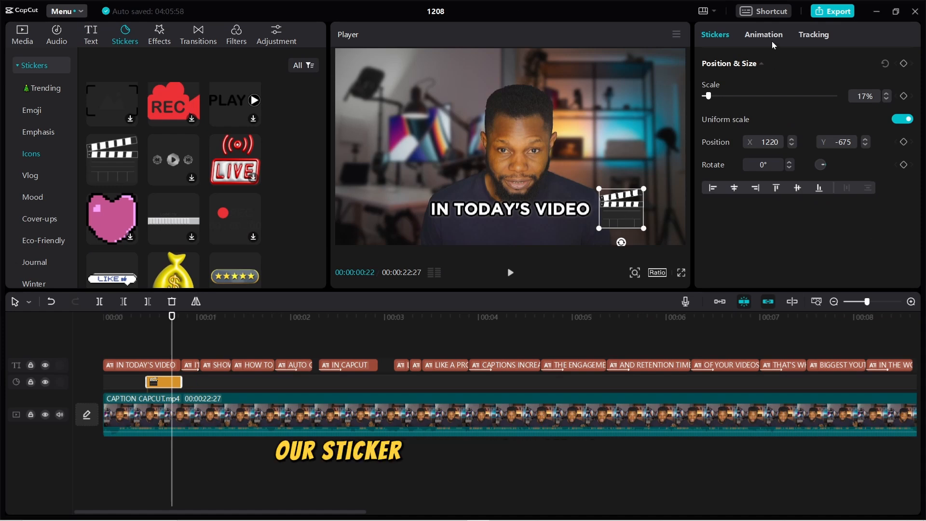
click(767, 36)
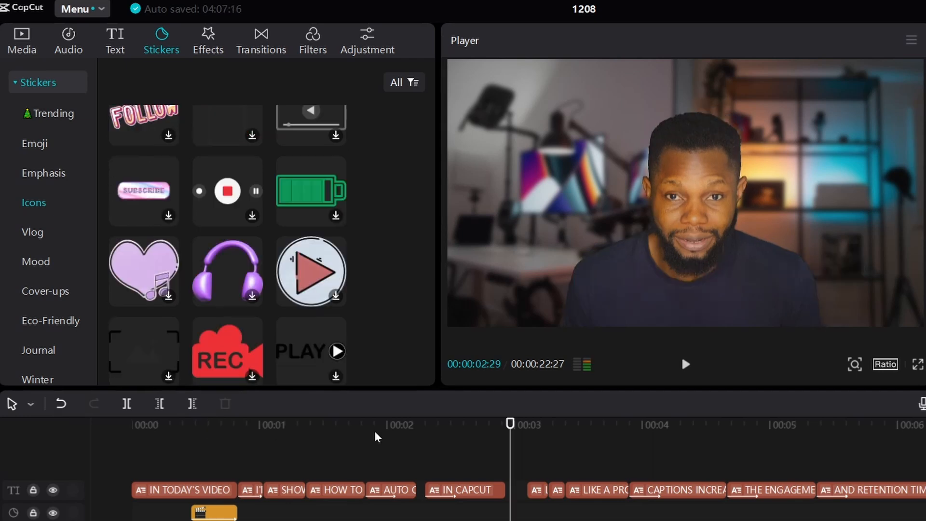
Import the transparent CapCut logo PNG and add it to the timeline at the IN CAPCUT caption.
click(440, 427)
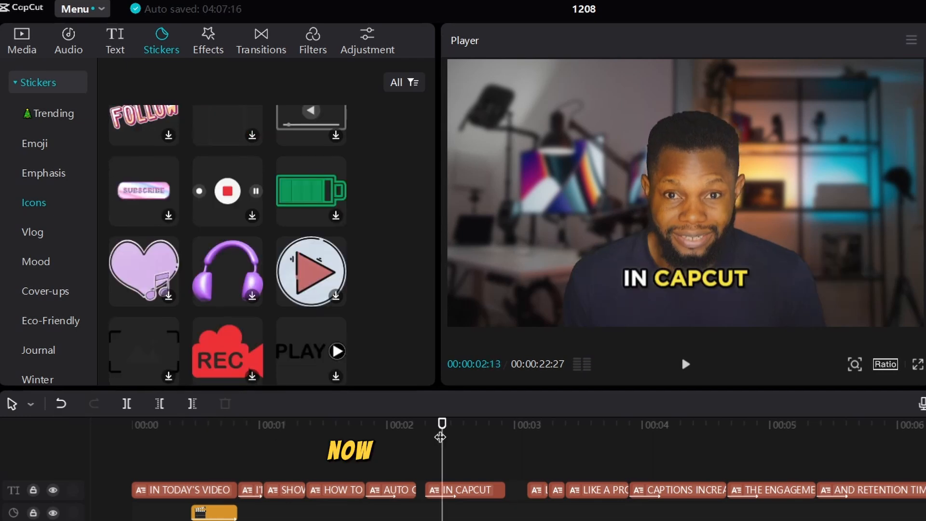
click(459, 490)
click(116, 47)
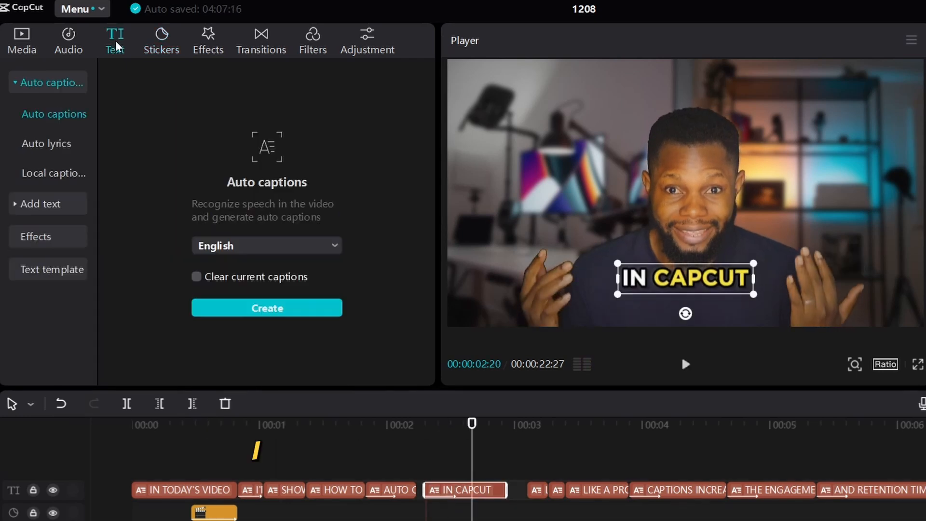
click(26, 42)
right_click(291, 173)
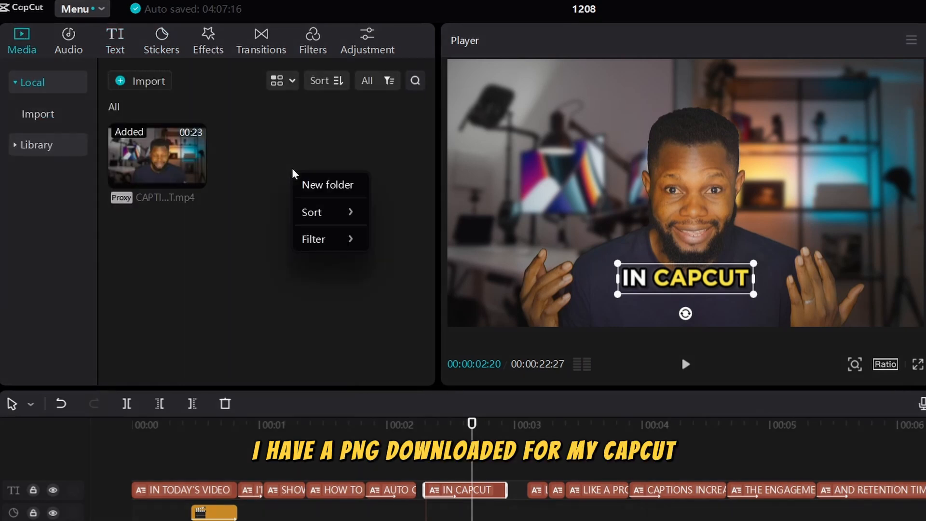
click(261, 165)
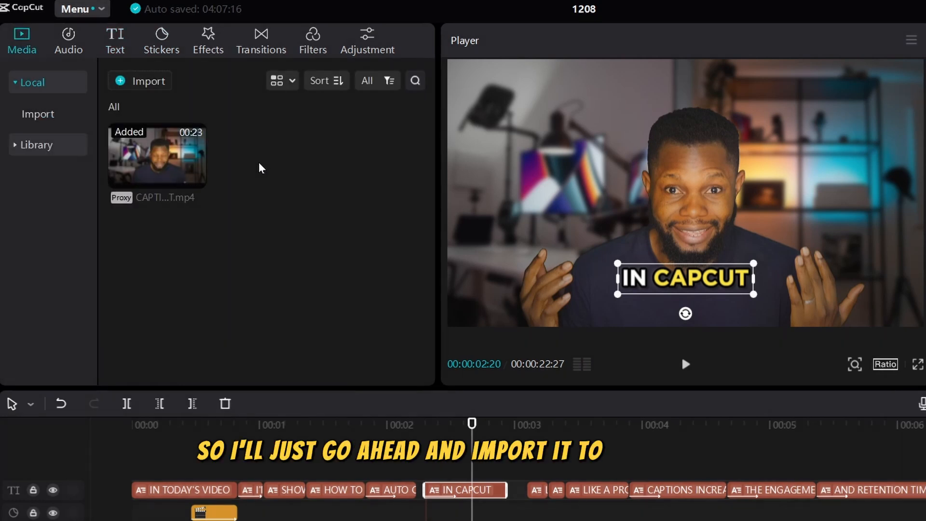
click(145, 81)
drag(268, 155, 453, 502)
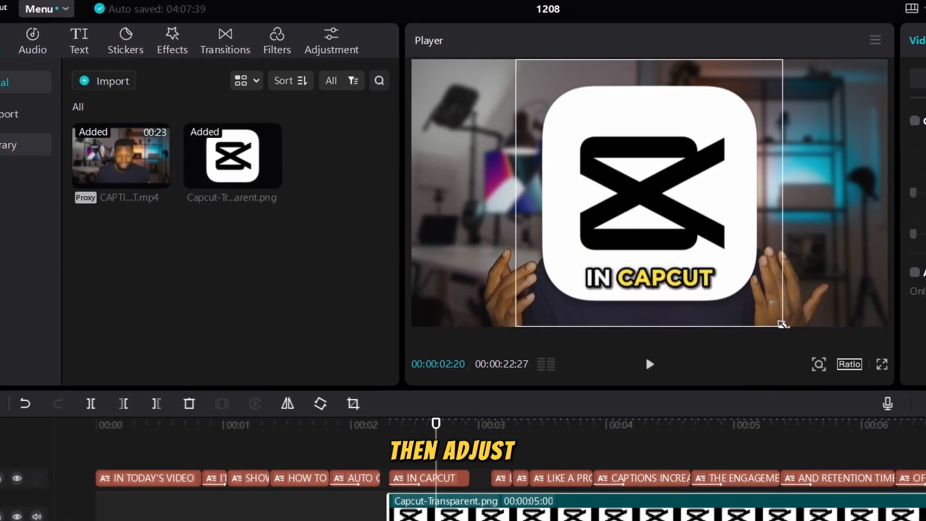
Shrink the CapCut logo to fit beside the word CAPCUT and apply the Roll Right entrance animation to it.
drag(781, 324, 766, 293)
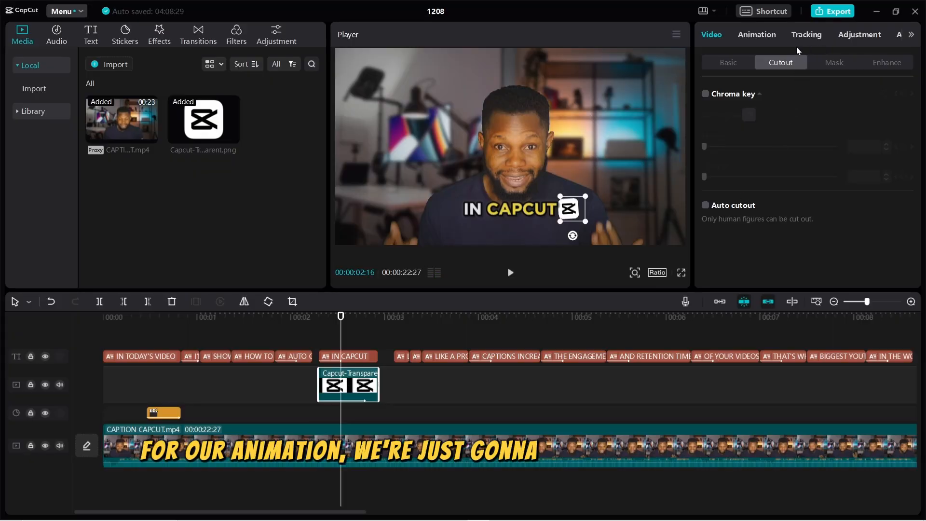
click(757, 34)
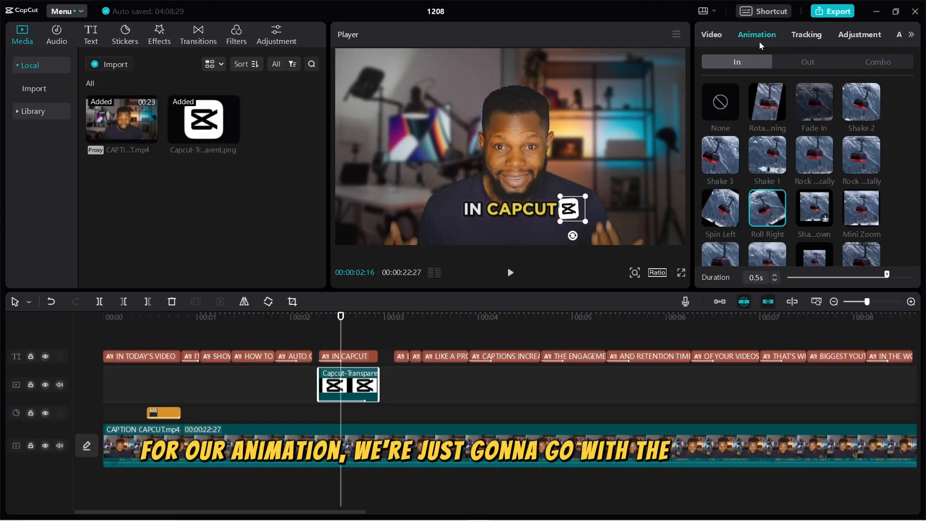
click(768, 197)
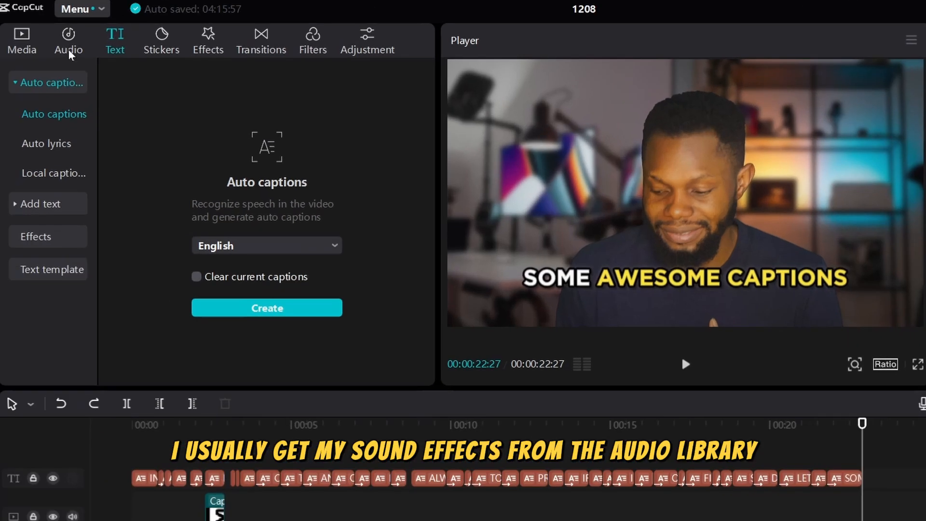
Browse the sound effects library, including the Transition and Magic categories, for a sound that suits the captions.
click(56, 38)
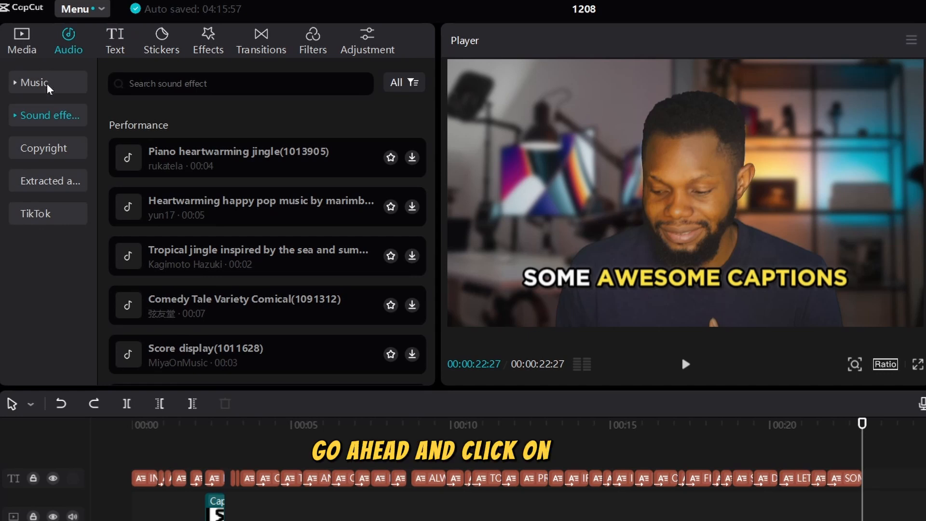
click(54, 125)
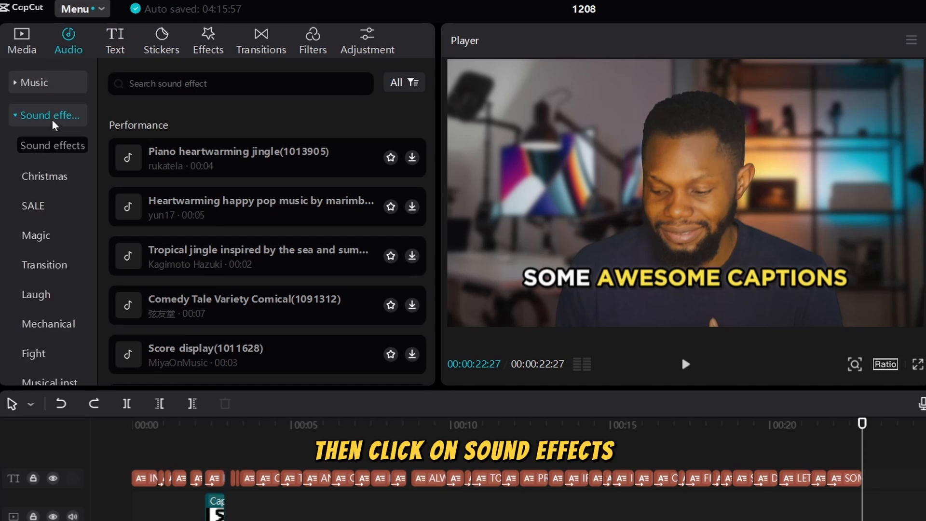
scroll(44, 255, down, 3)
scroll(43, 256, down, 4)
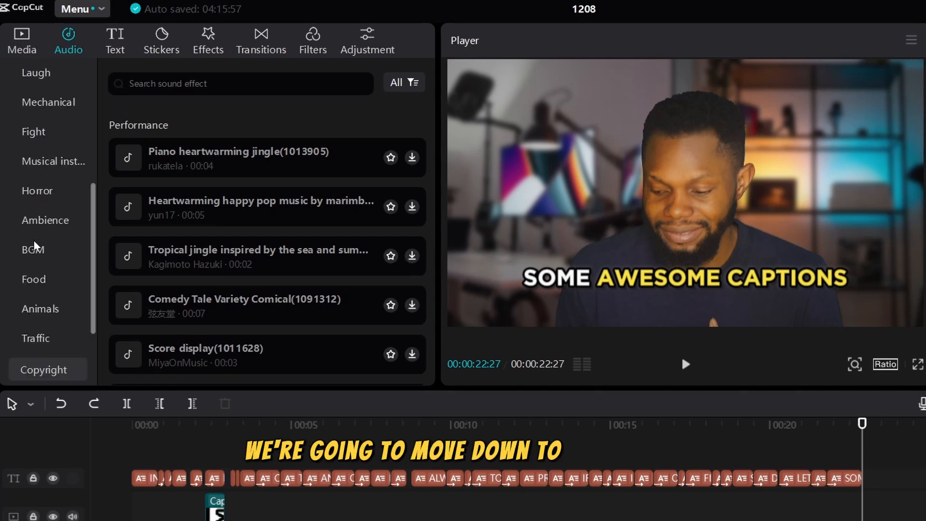
scroll(49, 231, up, 5)
click(41, 198)
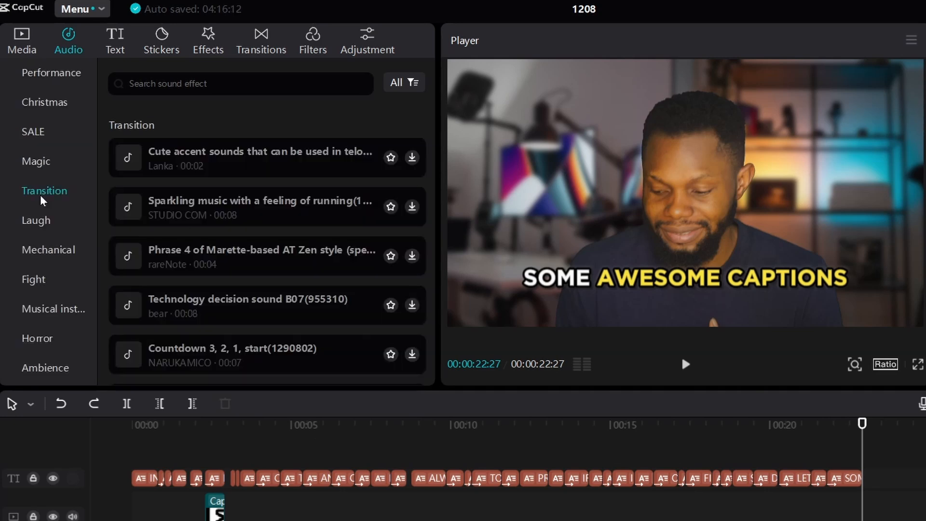
scroll(144, 187, down, 10)
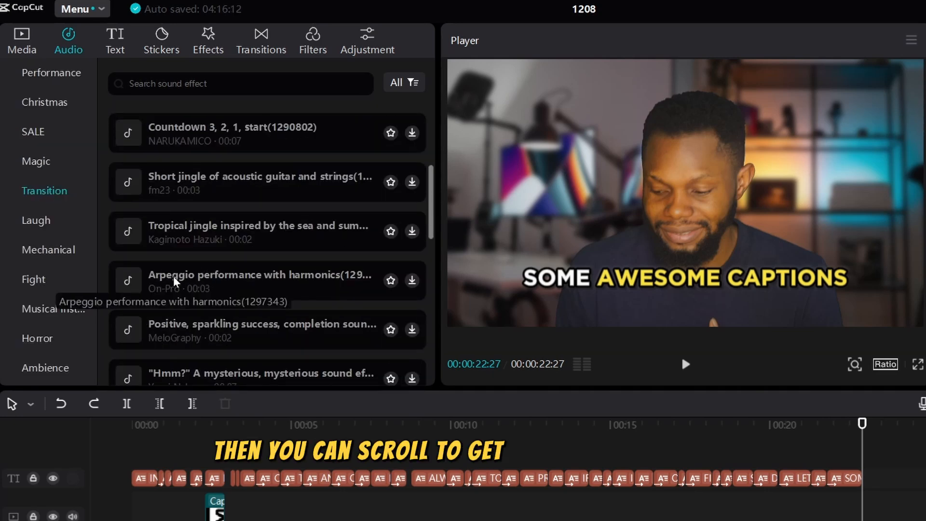
scroll(169, 268, down, 3)
click(35, 161)
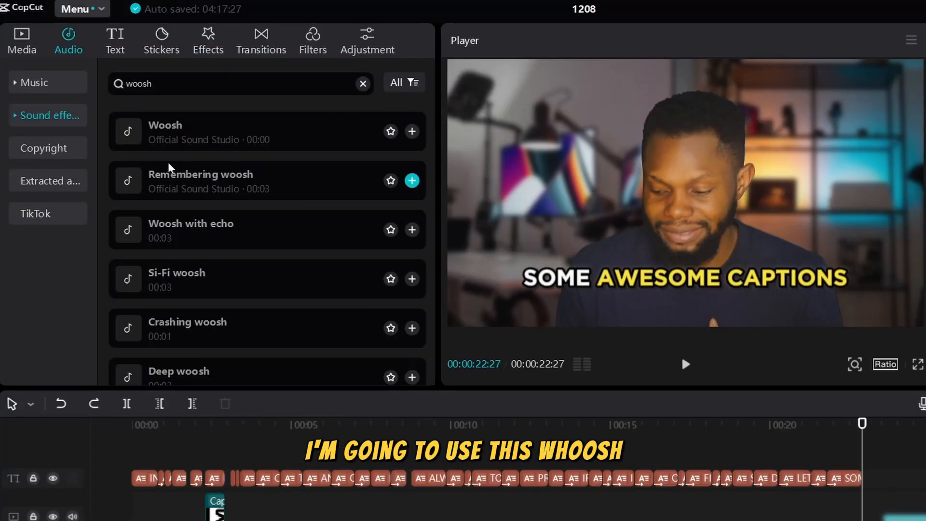
Preview the Woosh sound effect and add it to the timeline near the clapperboard sticker.
click(161, 143)
drag(159, 140, 203, 519)
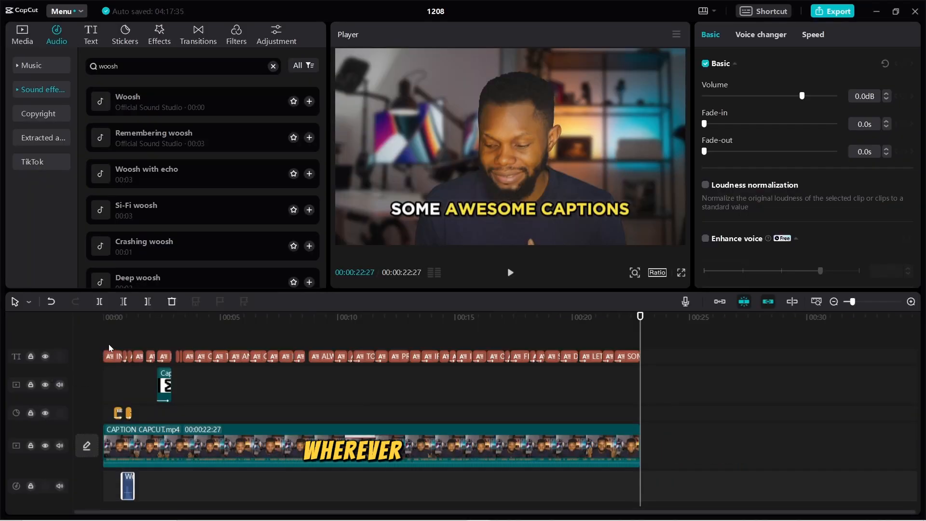
Select the Woosh and Remembering woosh sound effects together on the timeline and lower their volume.
click(114, 328)
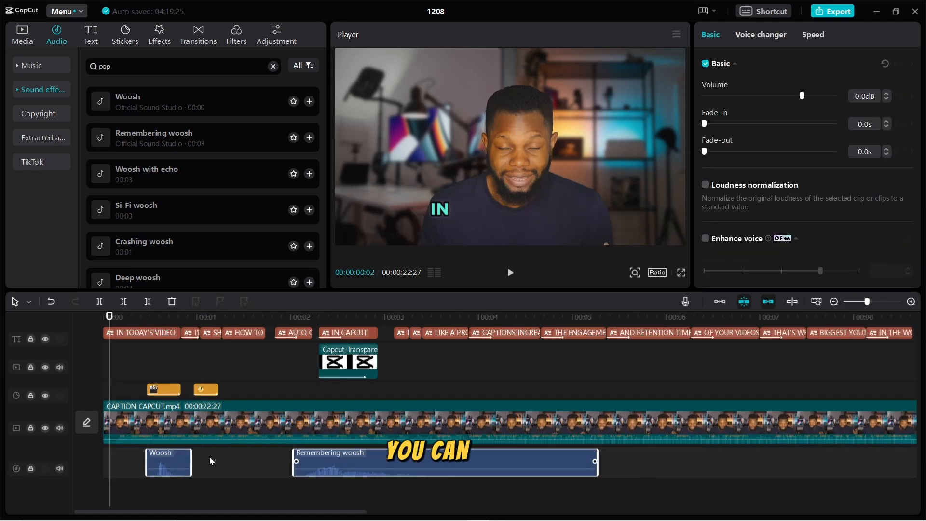
click(224, 460)
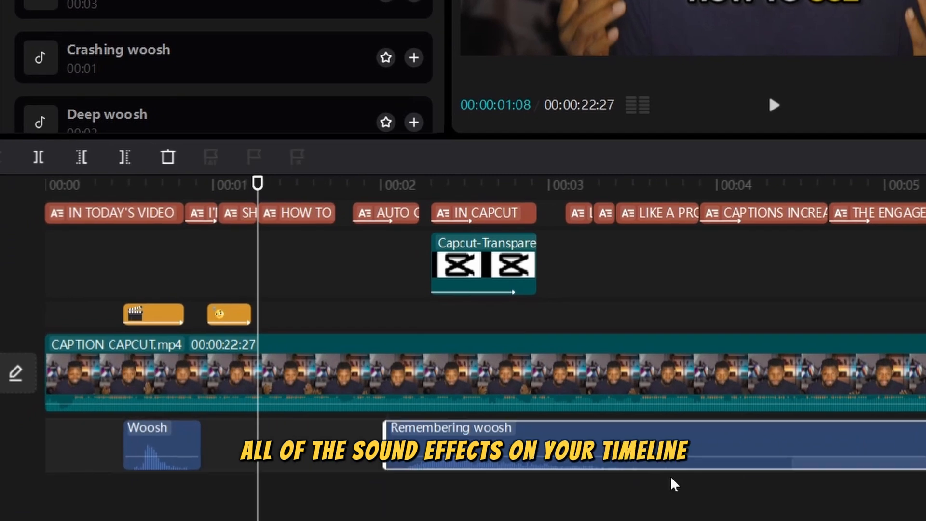
click(135, 466)
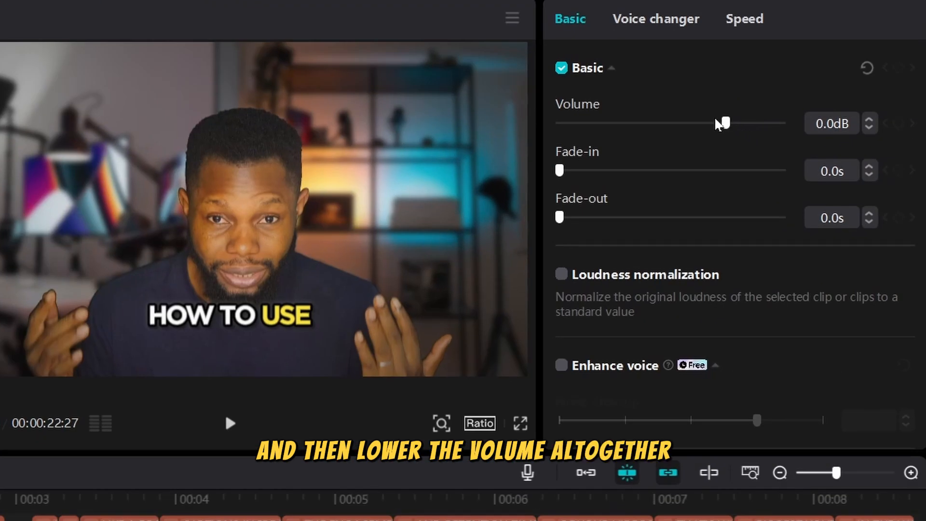
drag(715, 120, 707, 121)
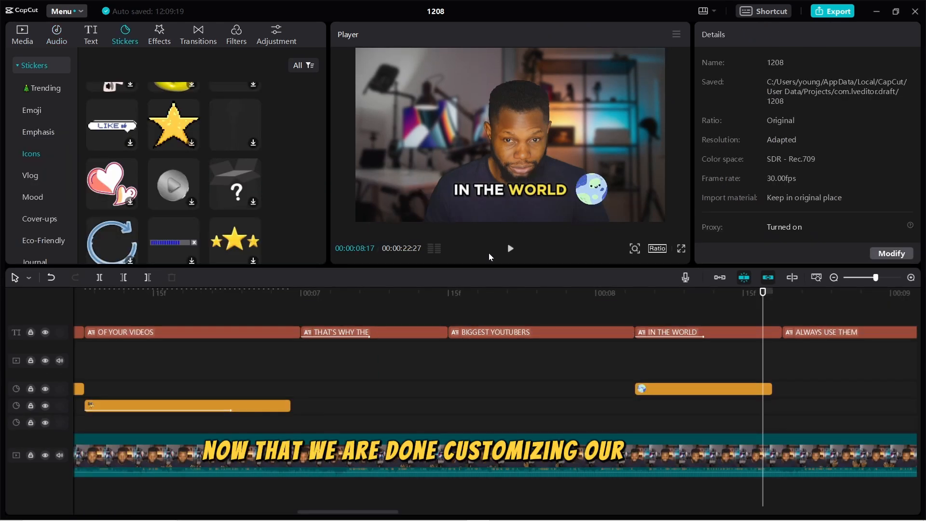
Open the video's export settings, title the file captions and choose 1080P as the resolution.
click(832, 12)
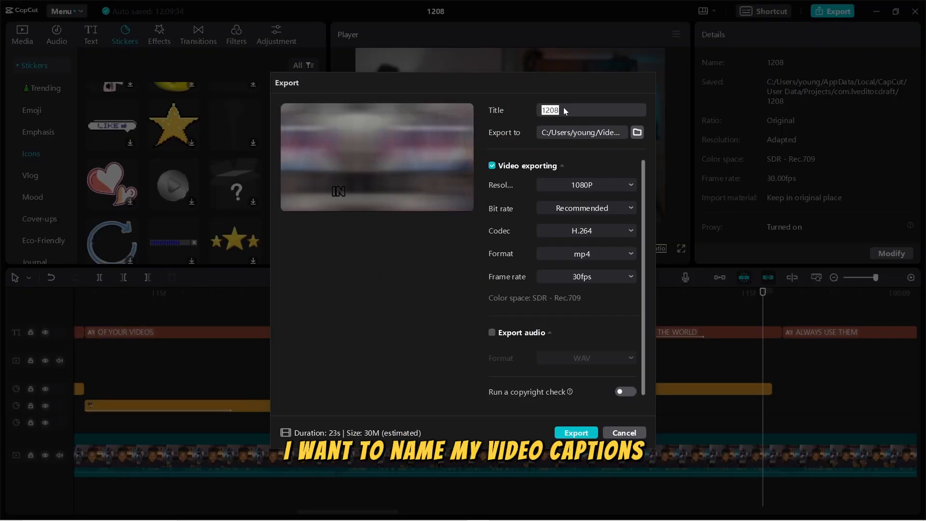
text(captions)
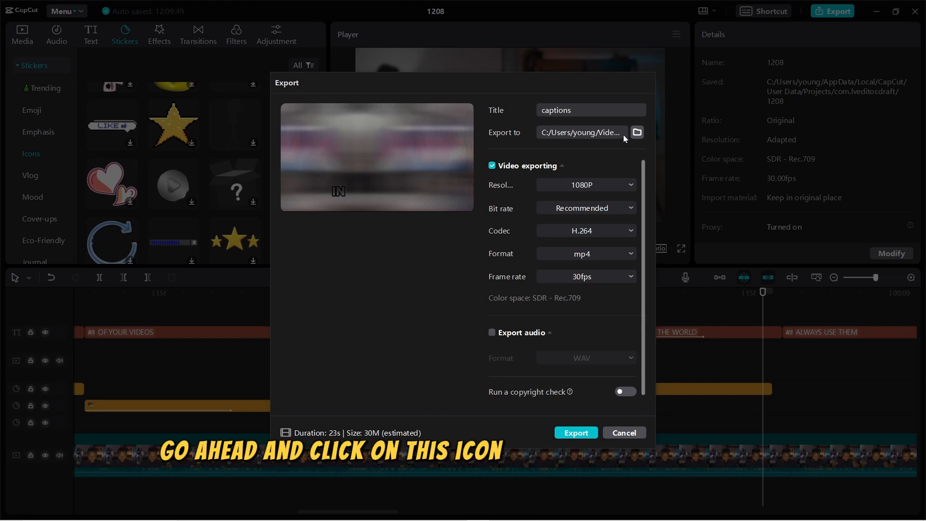
click(626, 184)
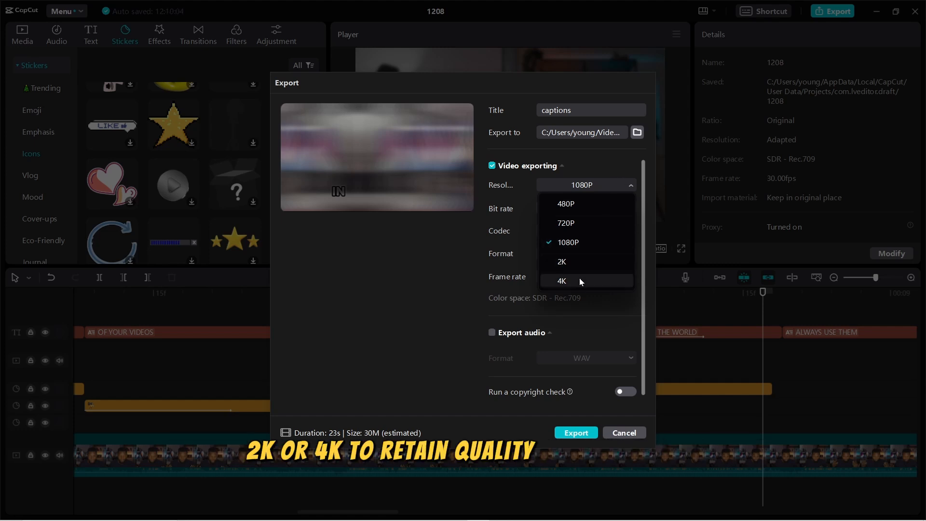
click(572, 241)
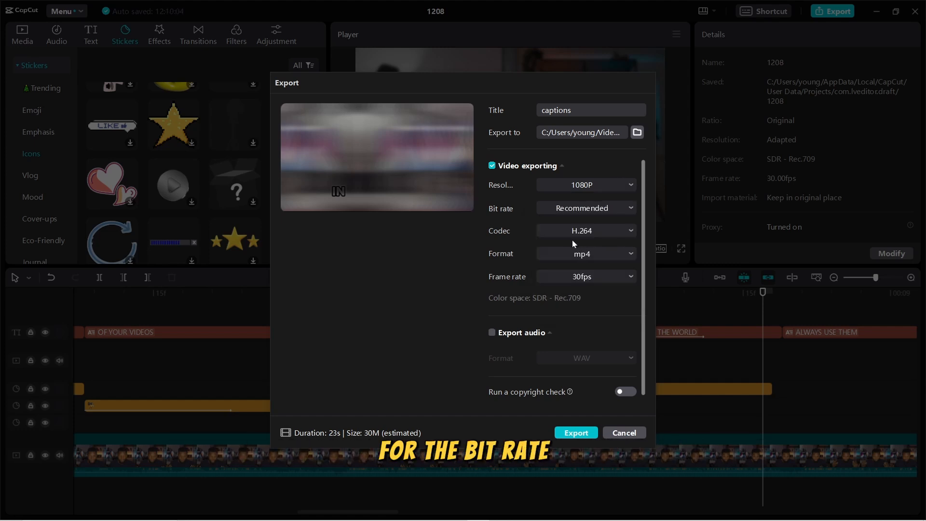